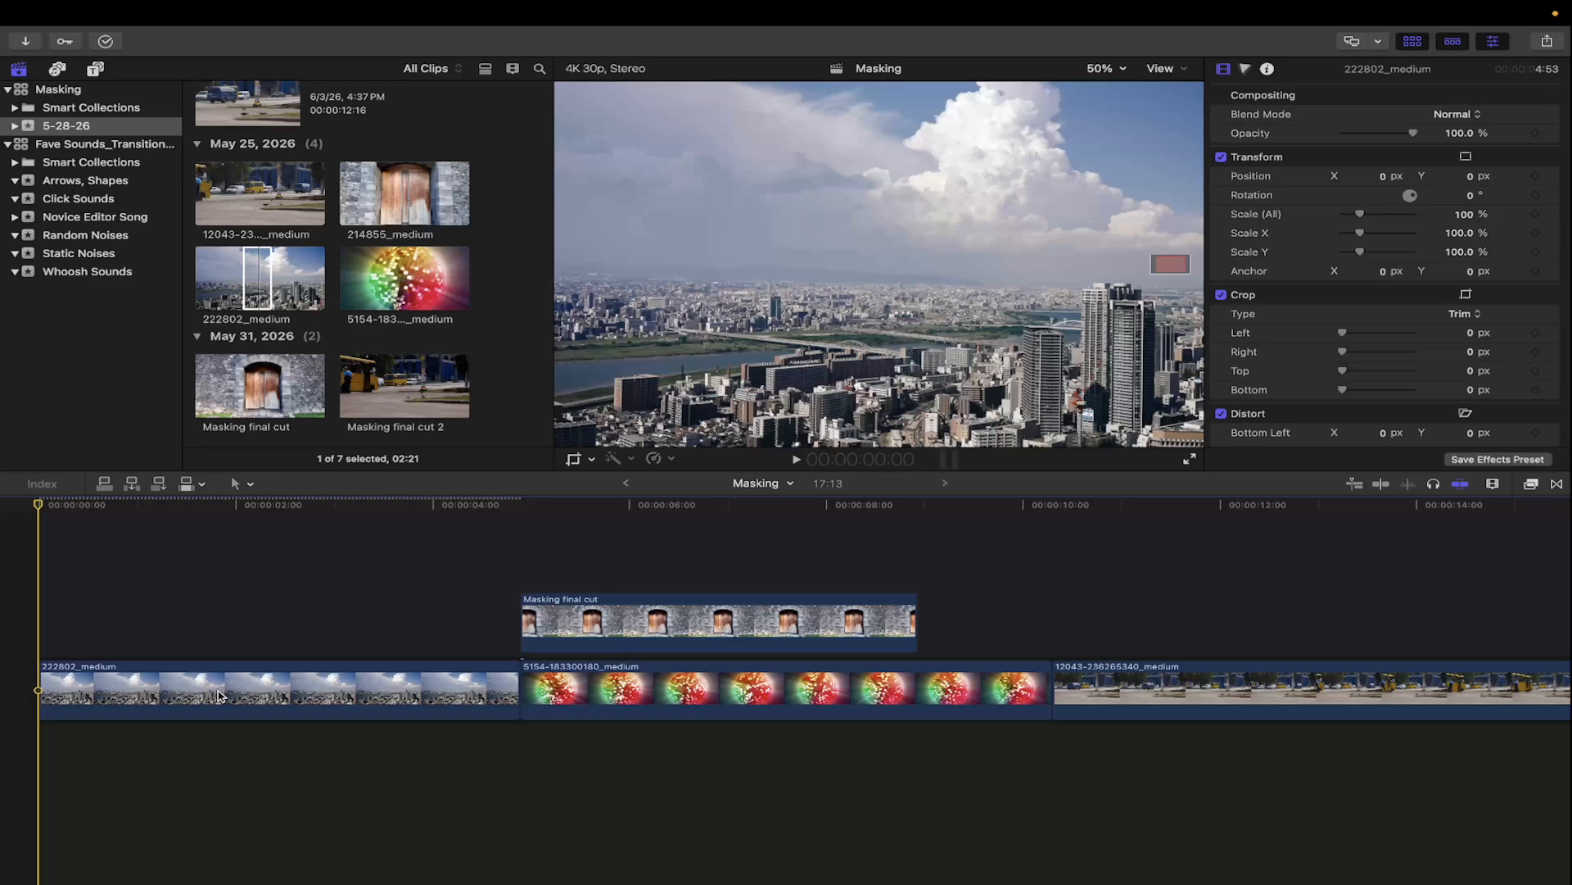
# Step: Duplicate the 222802_medium city clip onto the layer above and trim the copy's start so it lasts 3:03
pyautogui.click(220, 696)
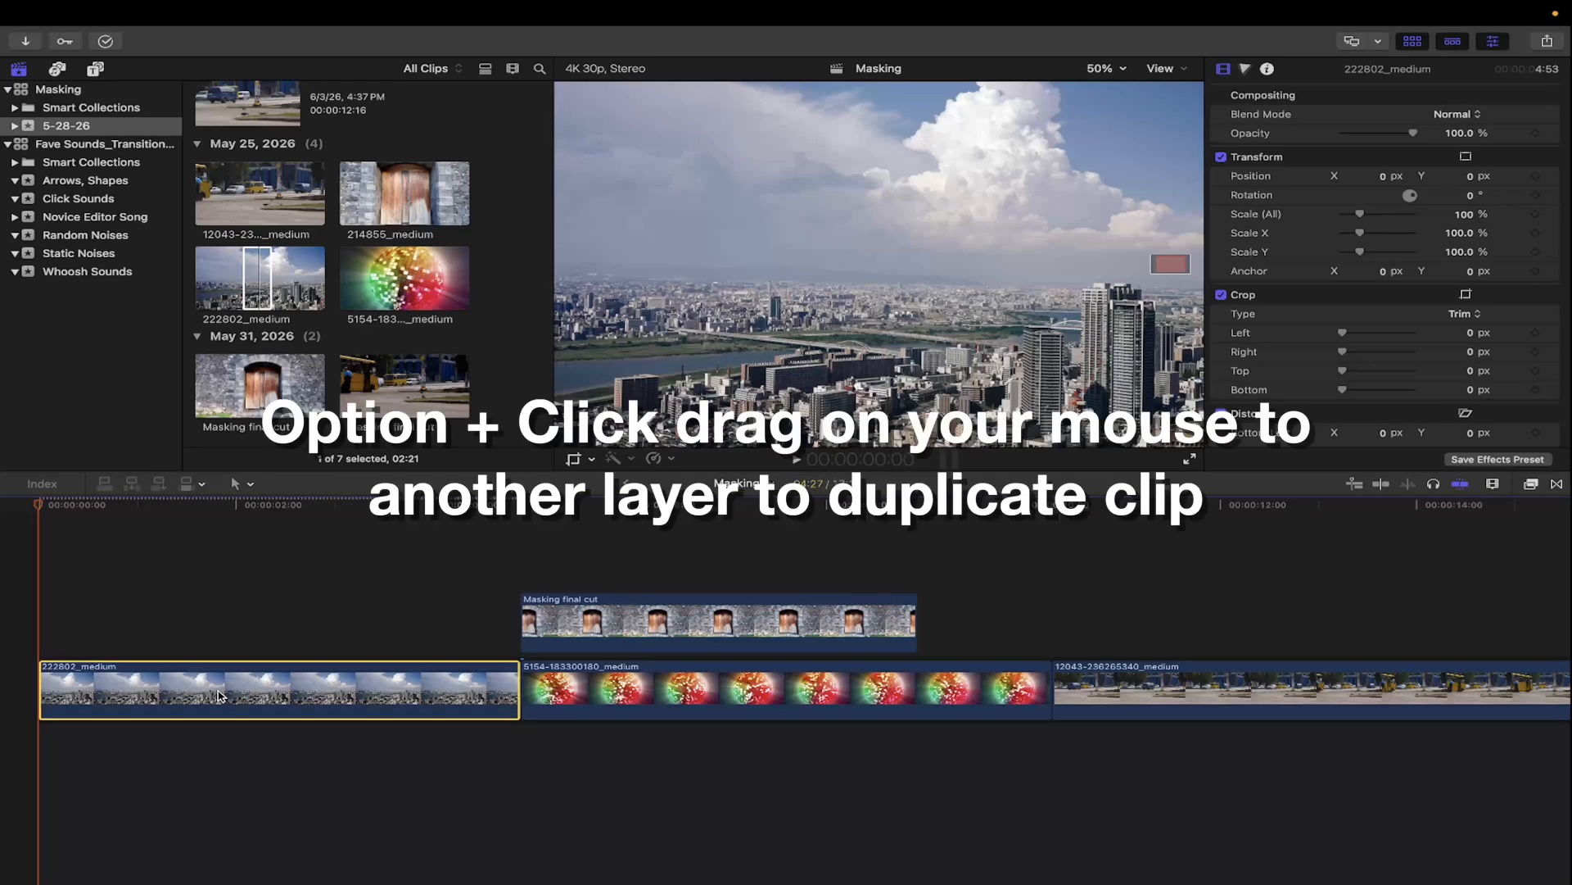
pyautogui.moveTo(219, 696); pyautogui.dragTo(221, 627)
pyautogui.moveTo(41, 619); pyautogui.dragTo(224, 616)
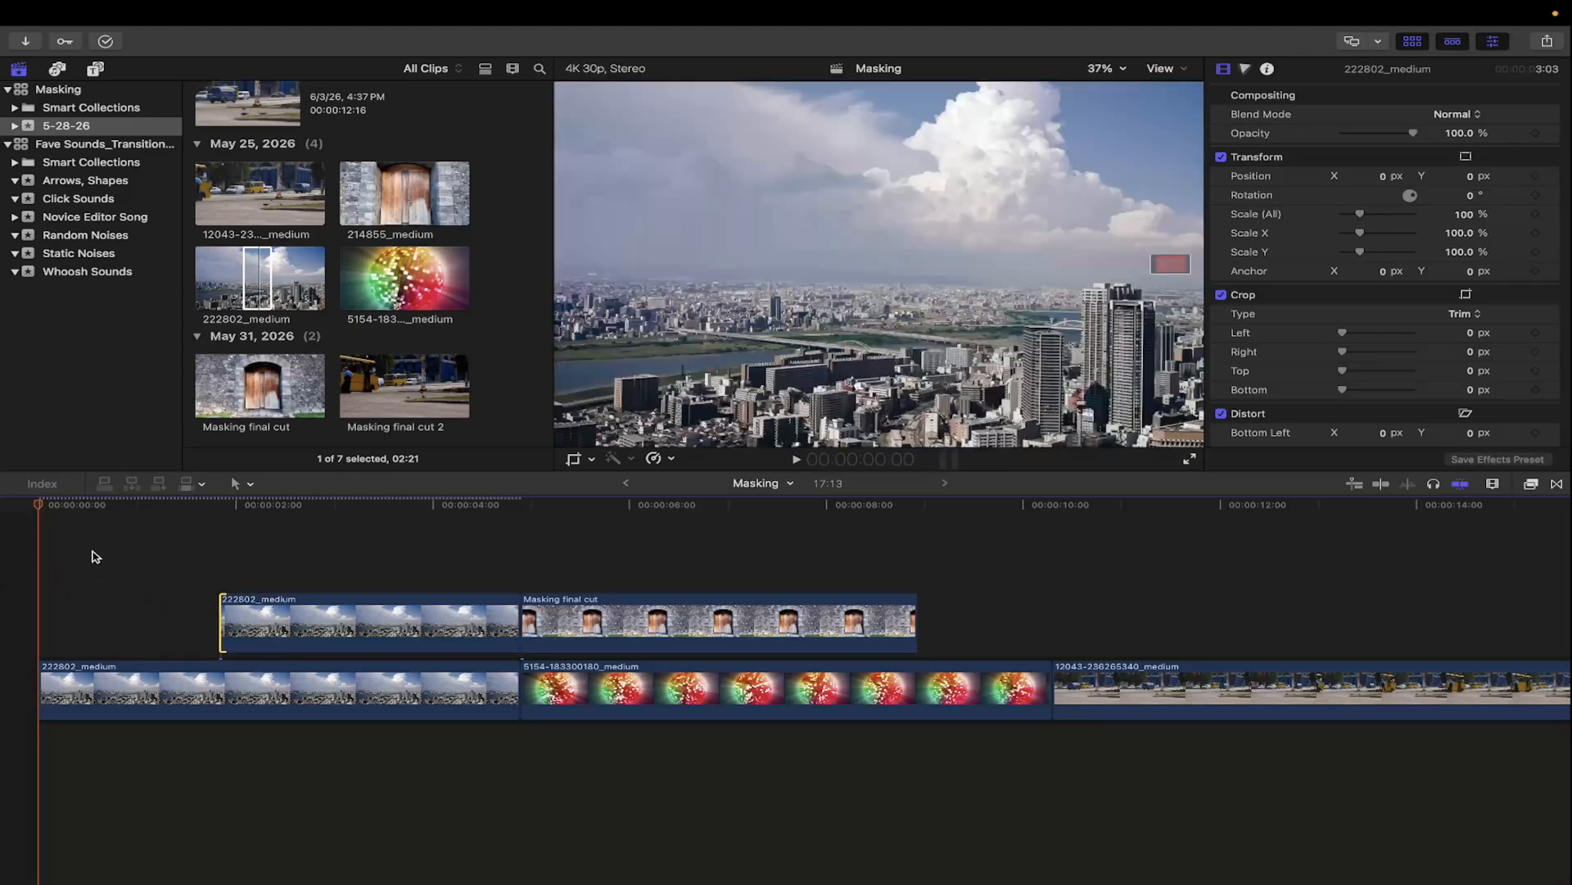
pyautogui.press('space')
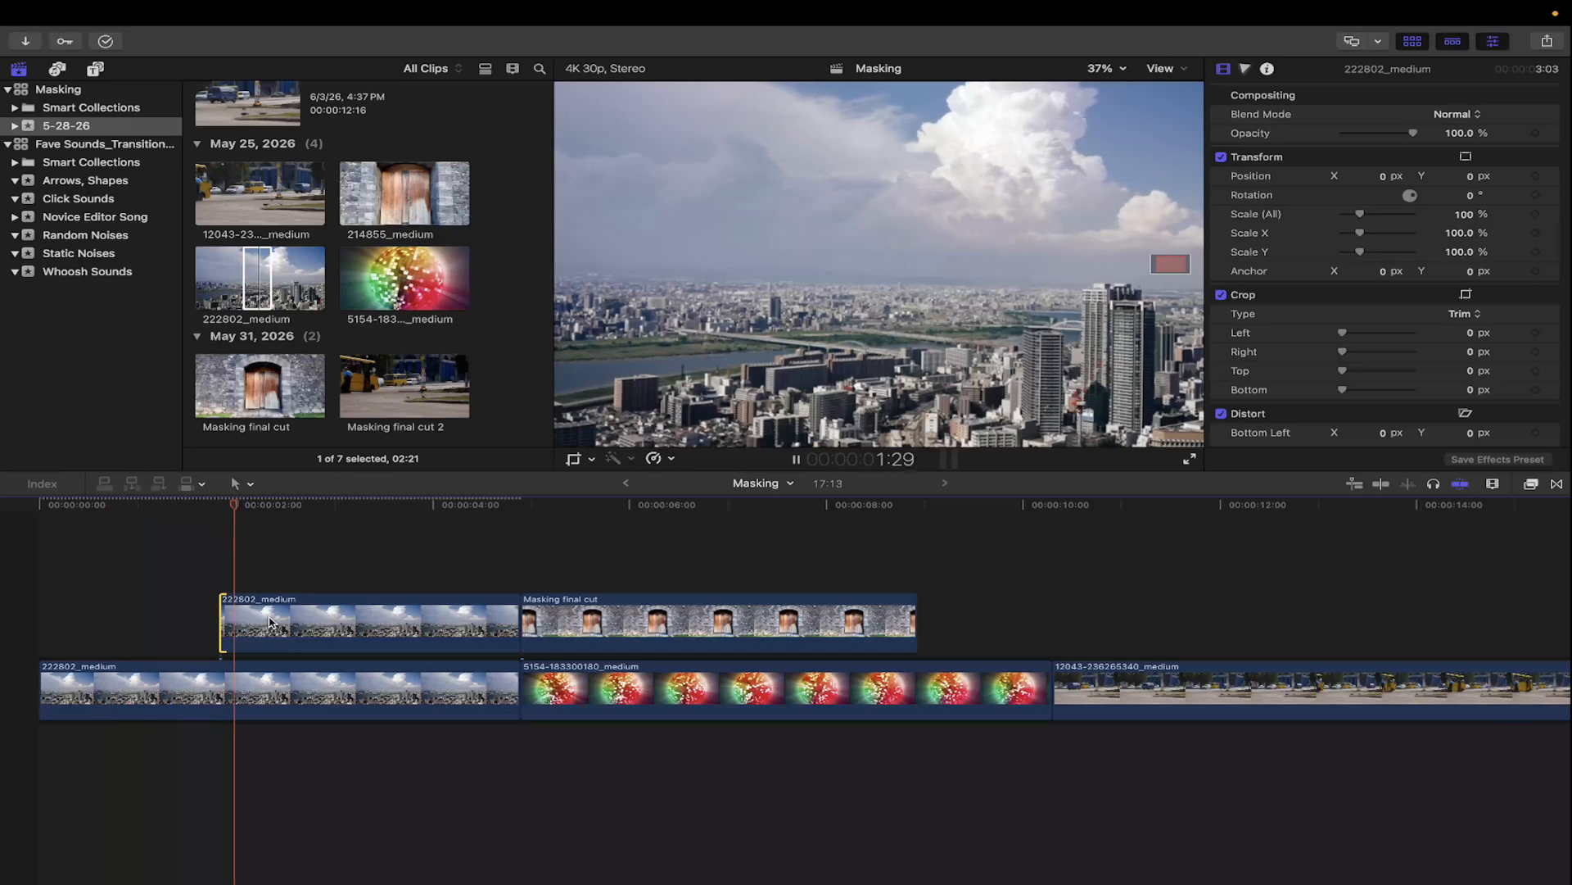
pyautogui.press('space')
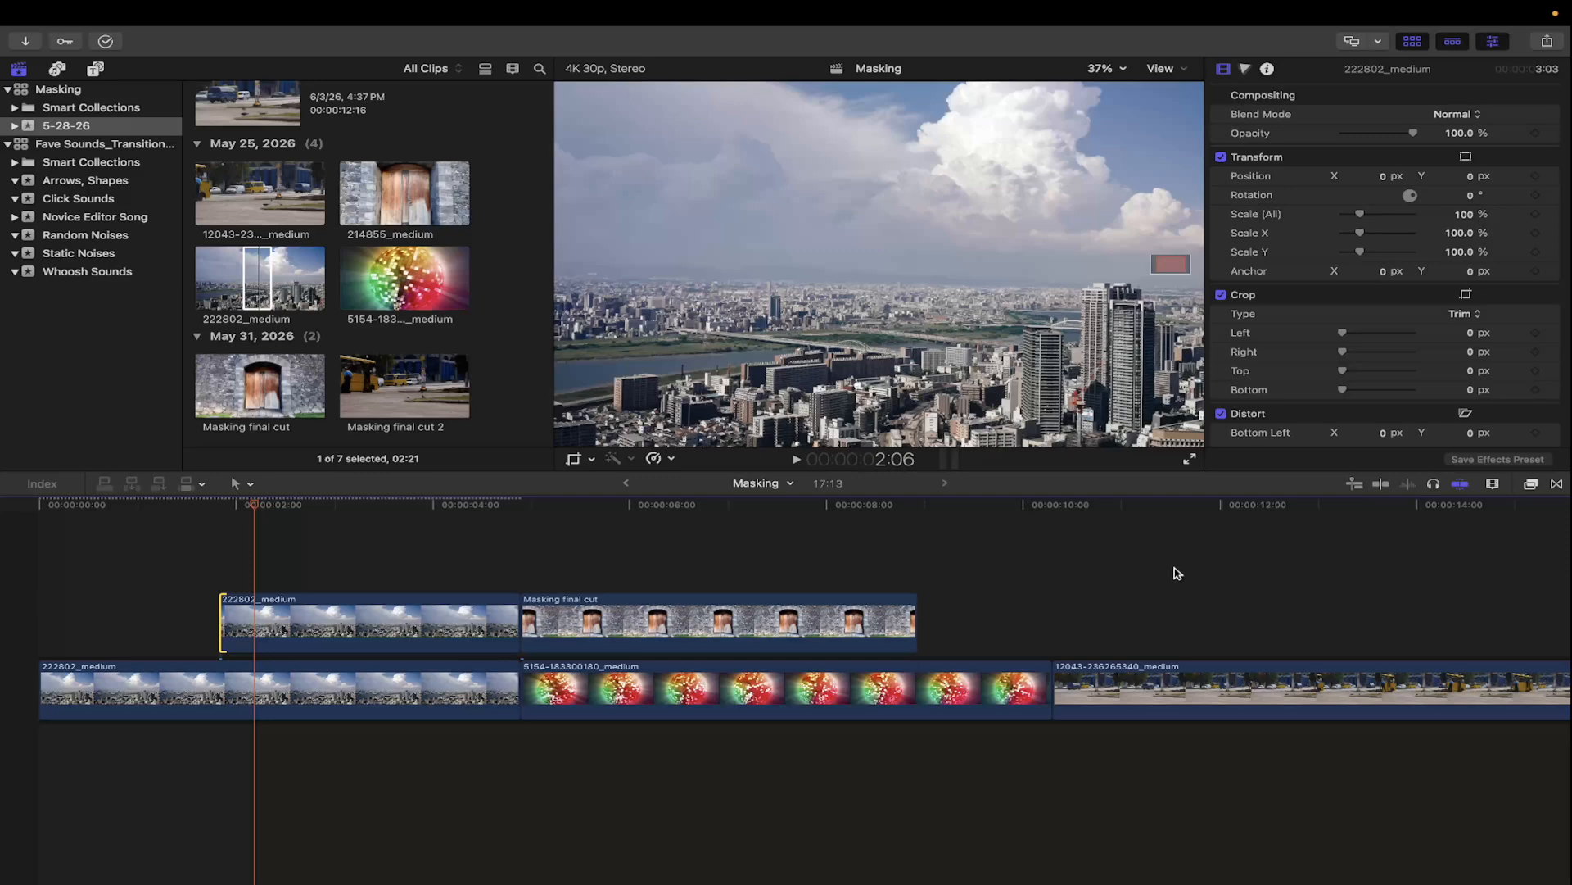
# Step: Apply the Graduated Mask effect from Masks and Keying to the duplicated city clip on the upper layer
pyautogui.click(1531, 485)
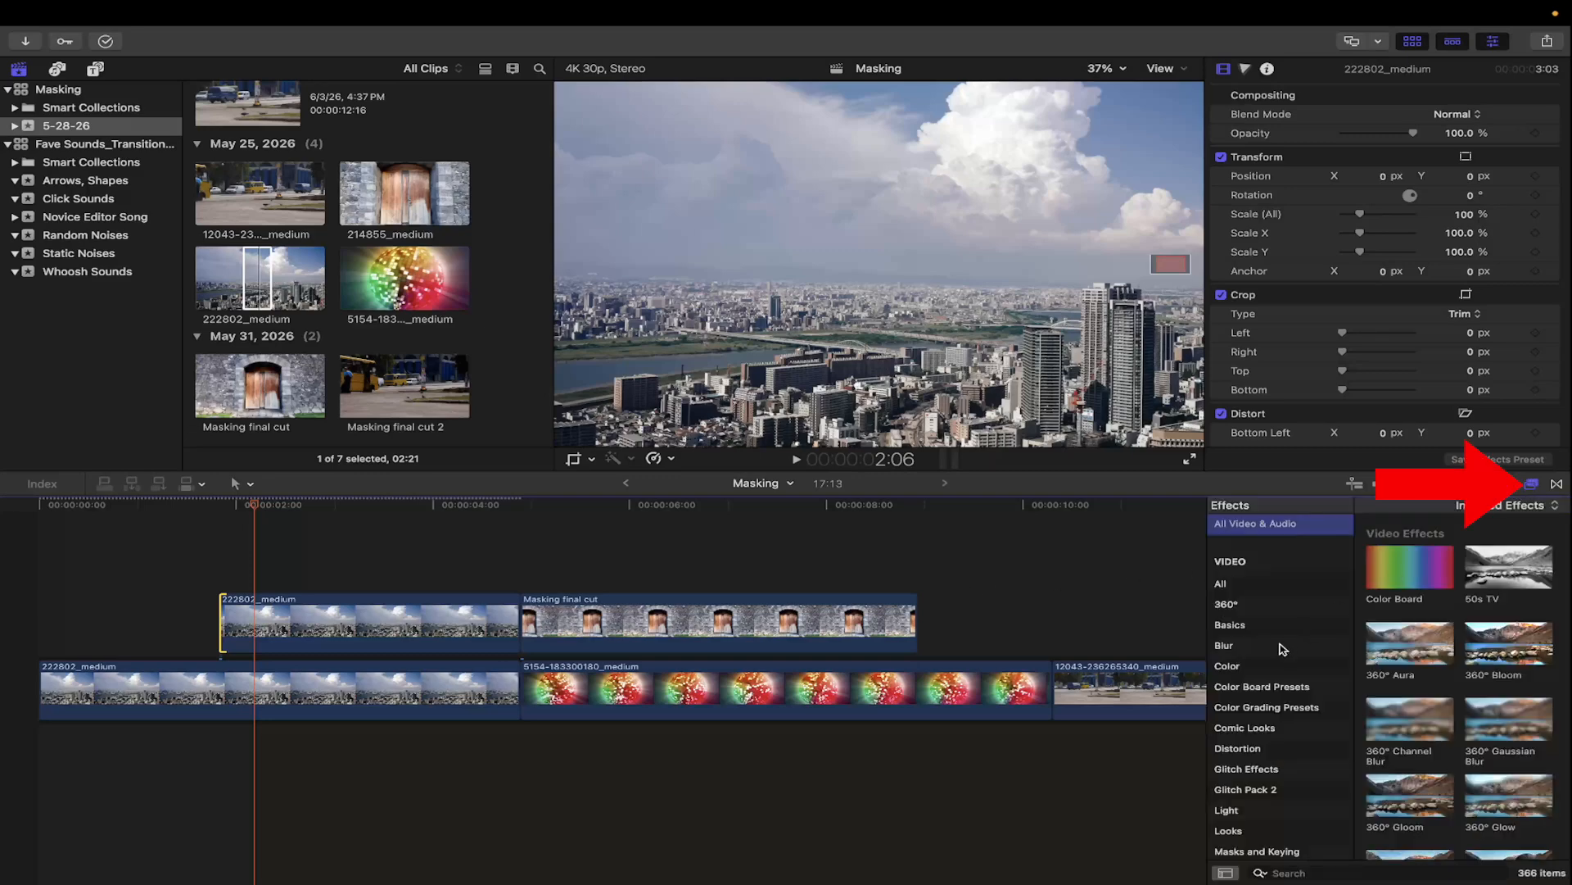
pyautogui.scroll(-4, 1279, 651)
pyautogui.click(1274, 719)
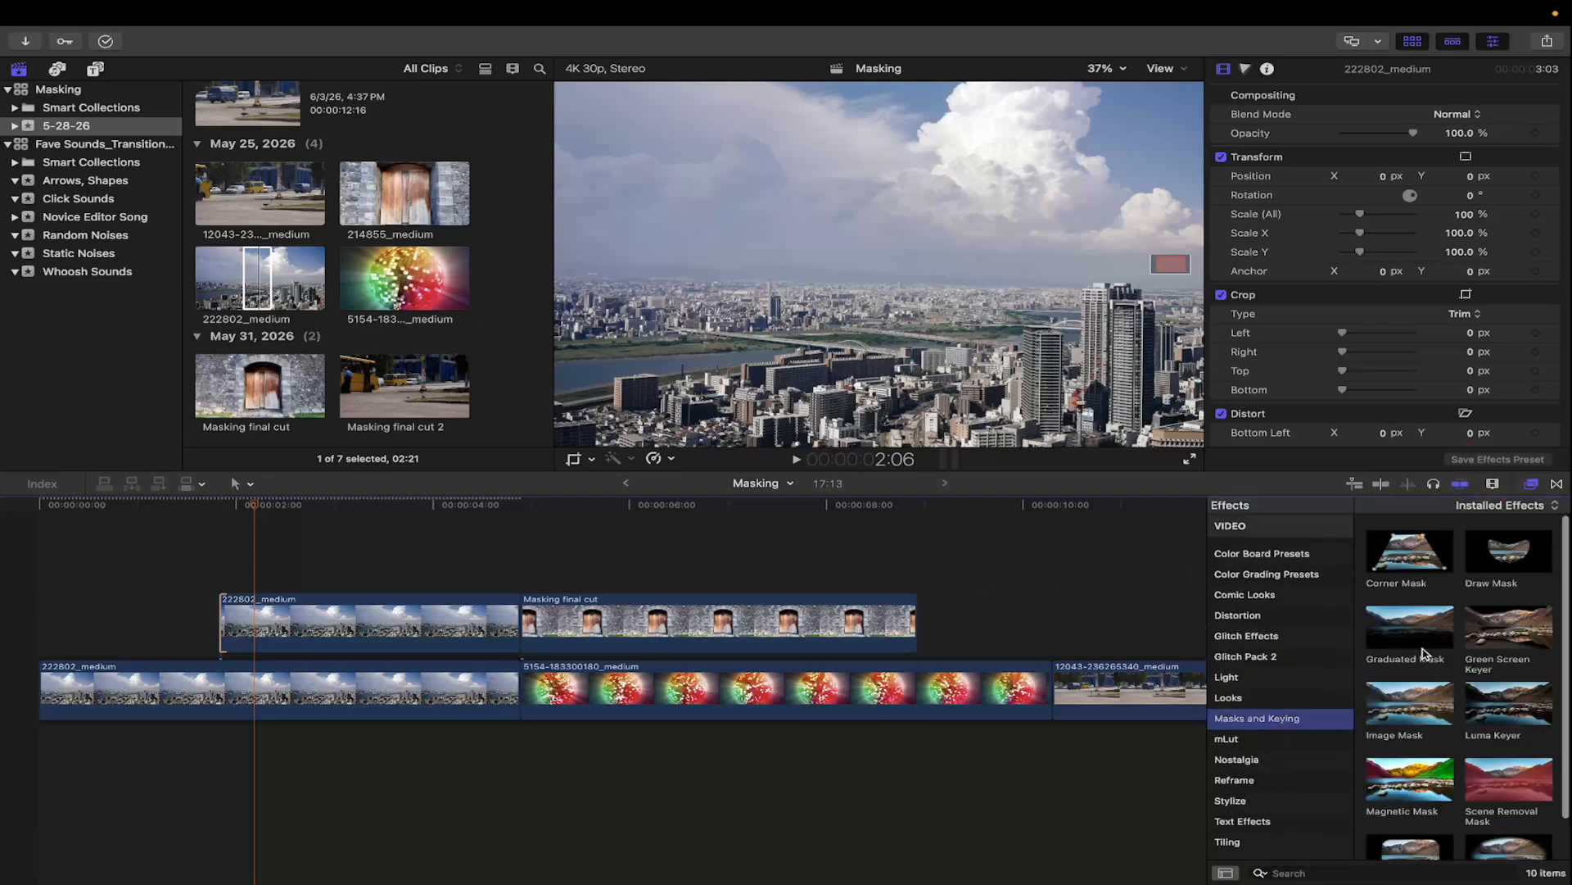
pyautogui.scroll(-2, 1462, 698)
pyautogui.scroll(2, 1464, 698)
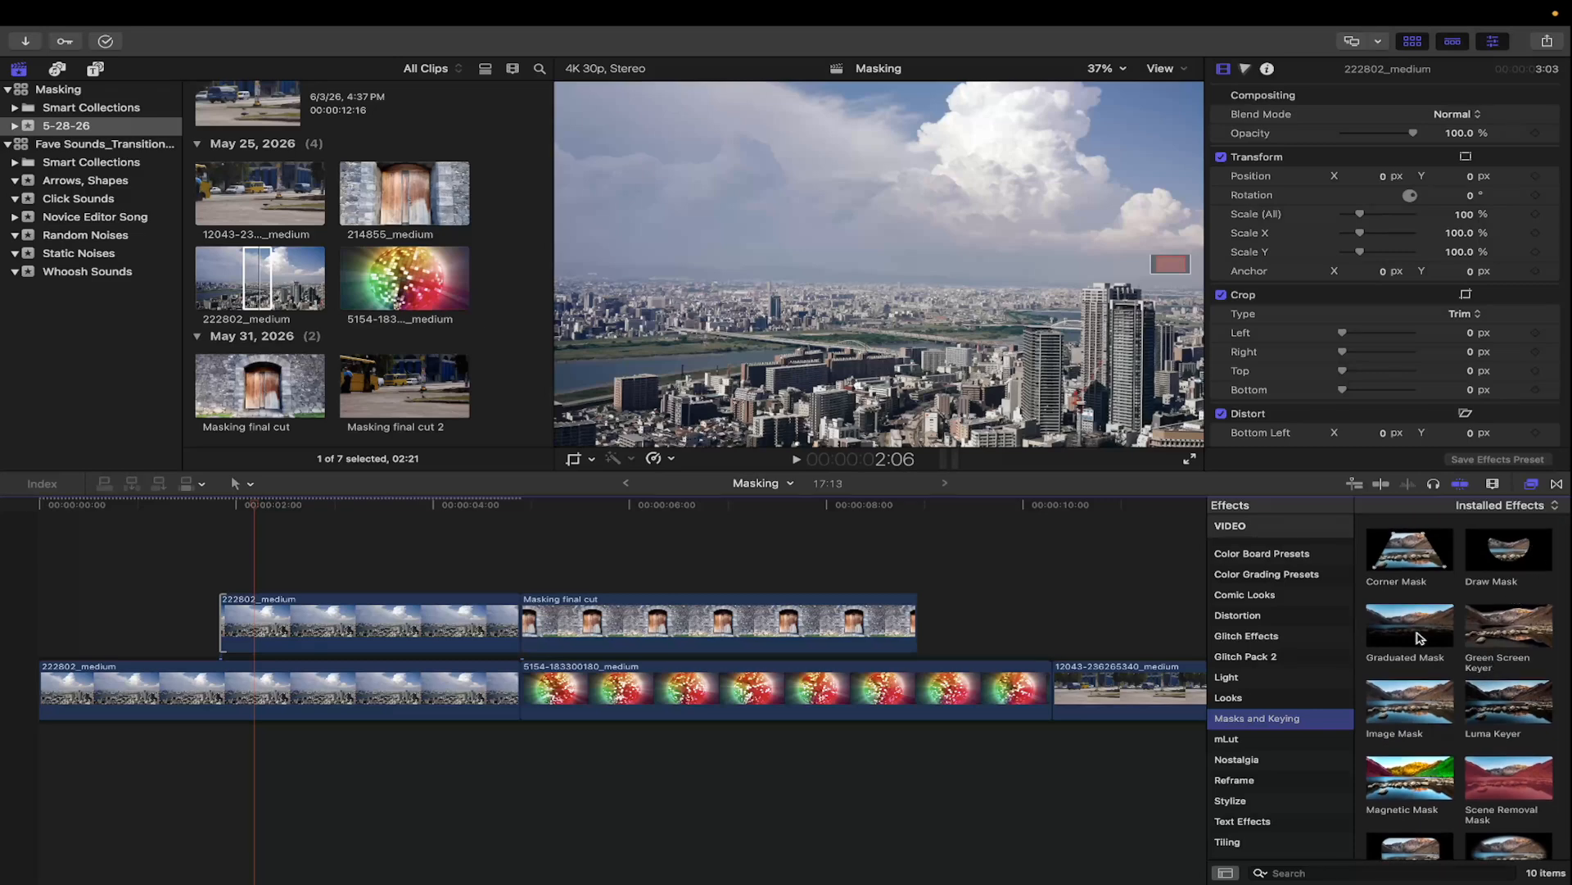
pyautogui.scroll(-2, 1499, 807)
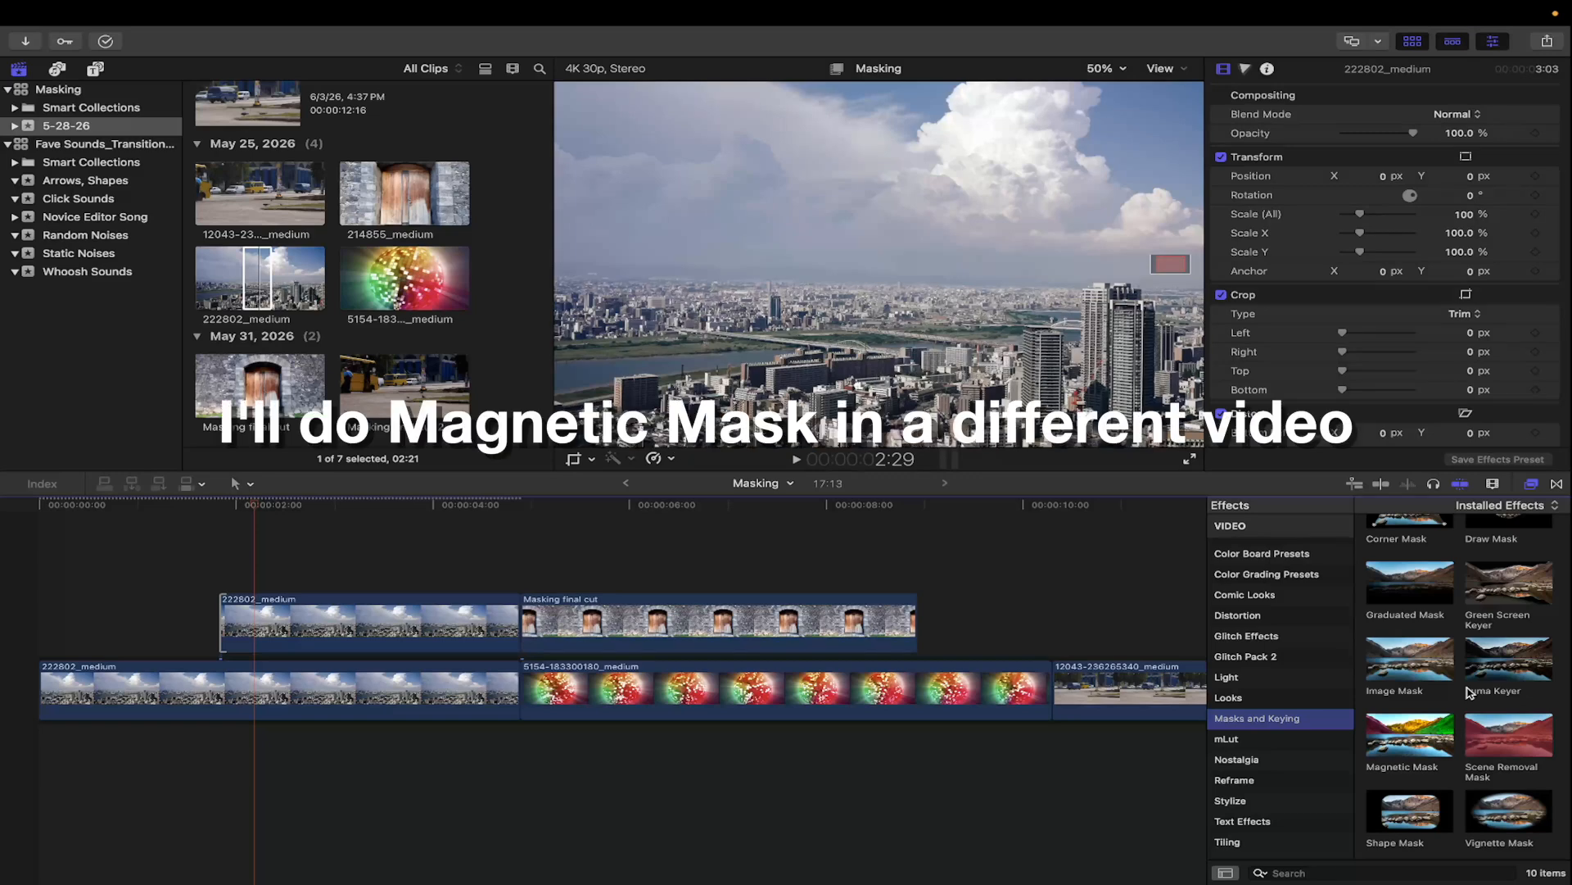
pyautogui.scroll(2, 1436, 644)
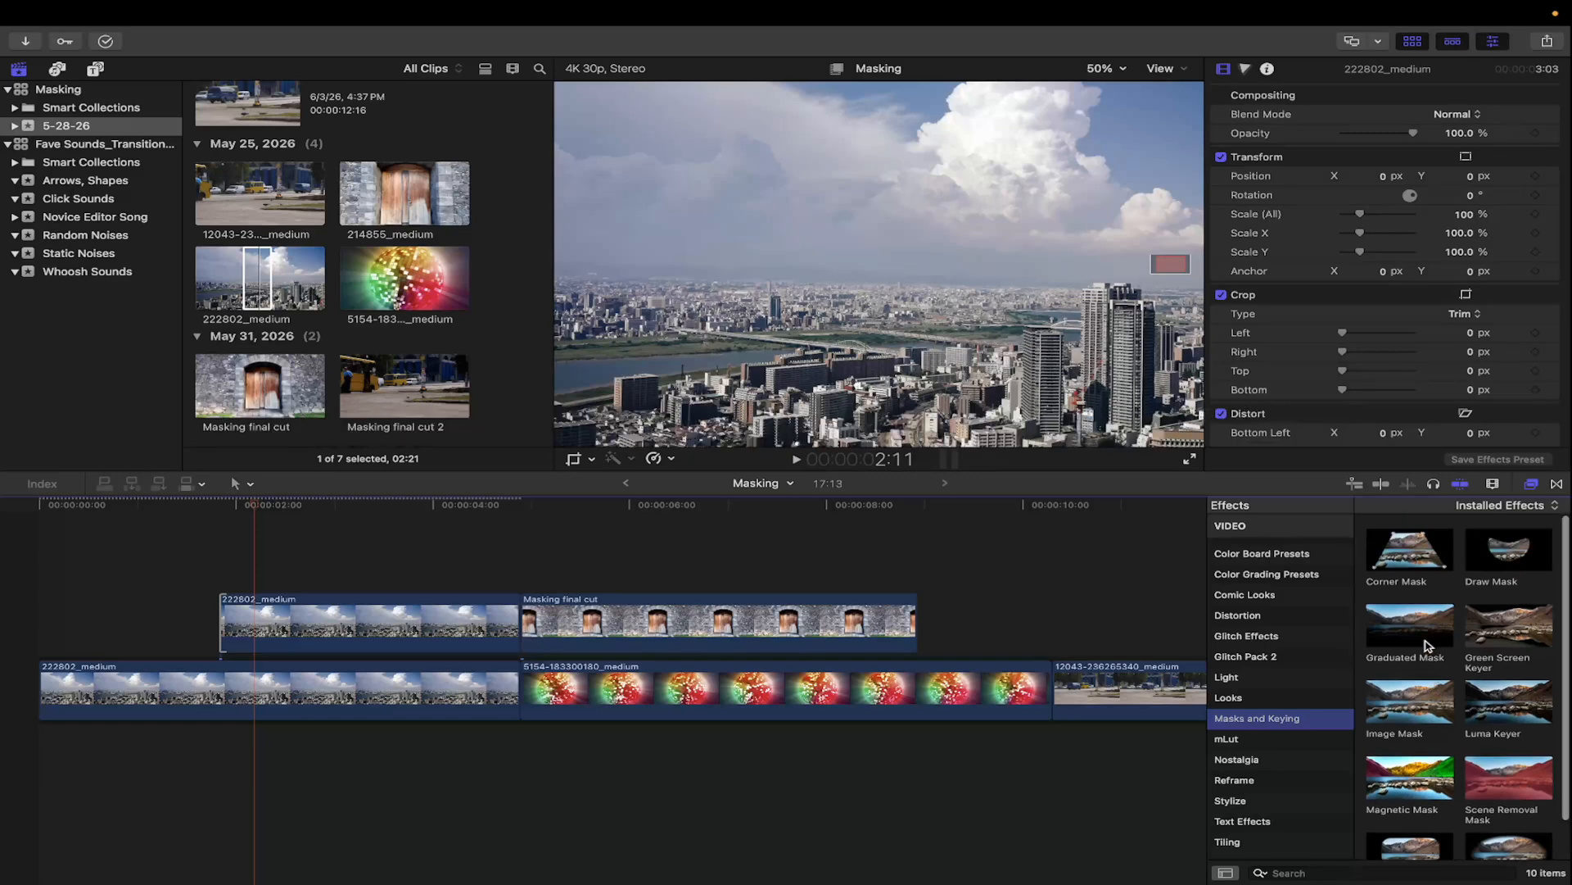
pyautogui.moveTo(1435, 641); pyautogui.dragTo(463, 636)
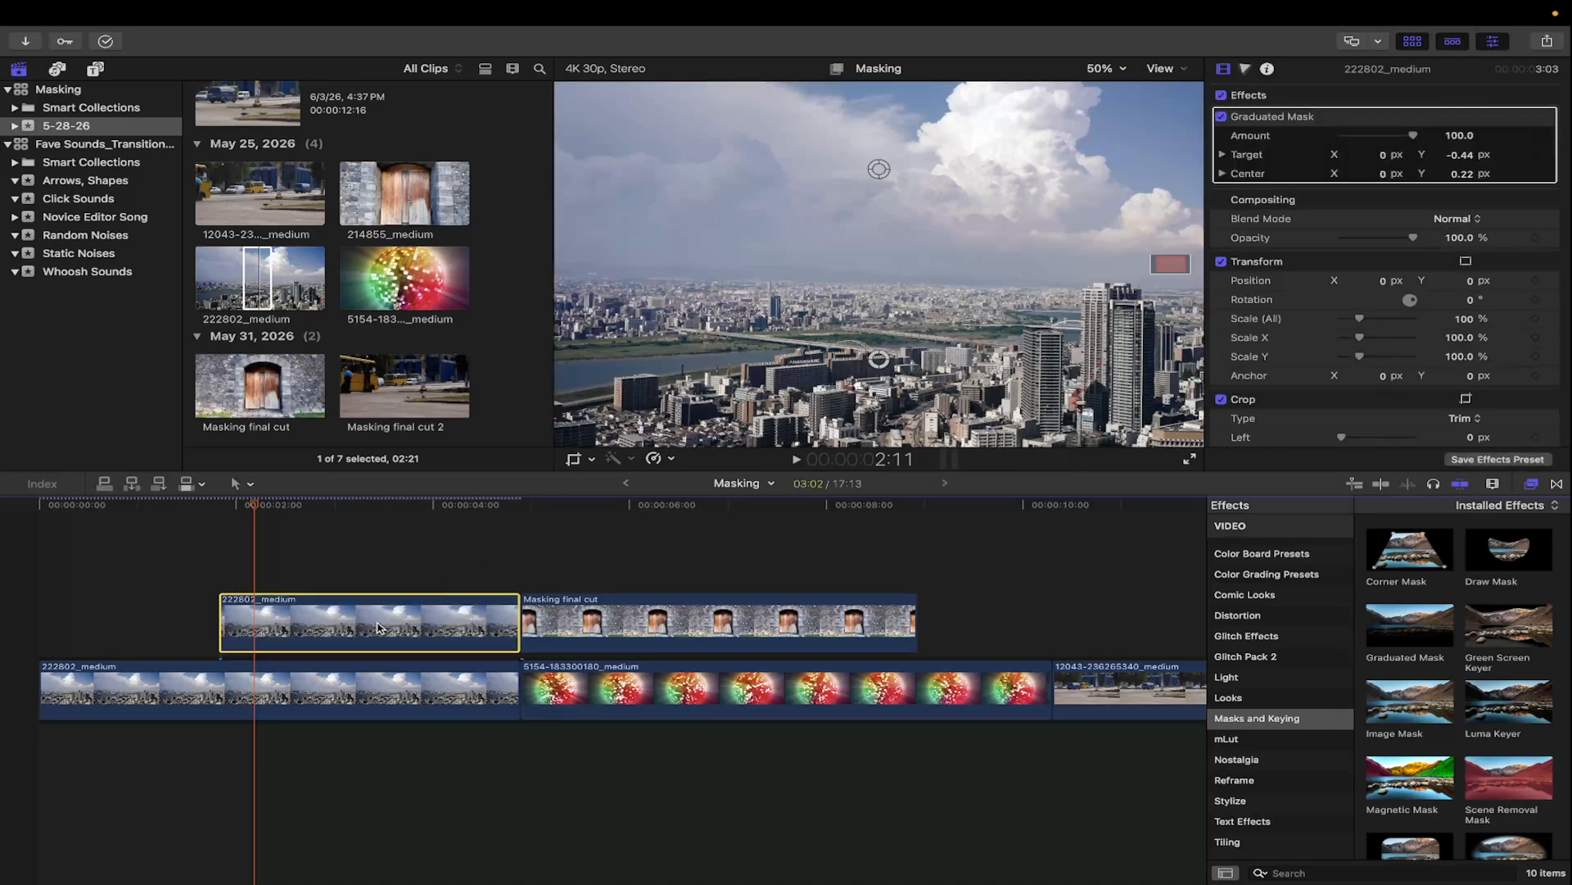
# Step: Disable the original city clip and raise the upper clip's Graduated Mask center to Y 0.35 px, keeping Amount at 100
pyautogui.click(366, 698)
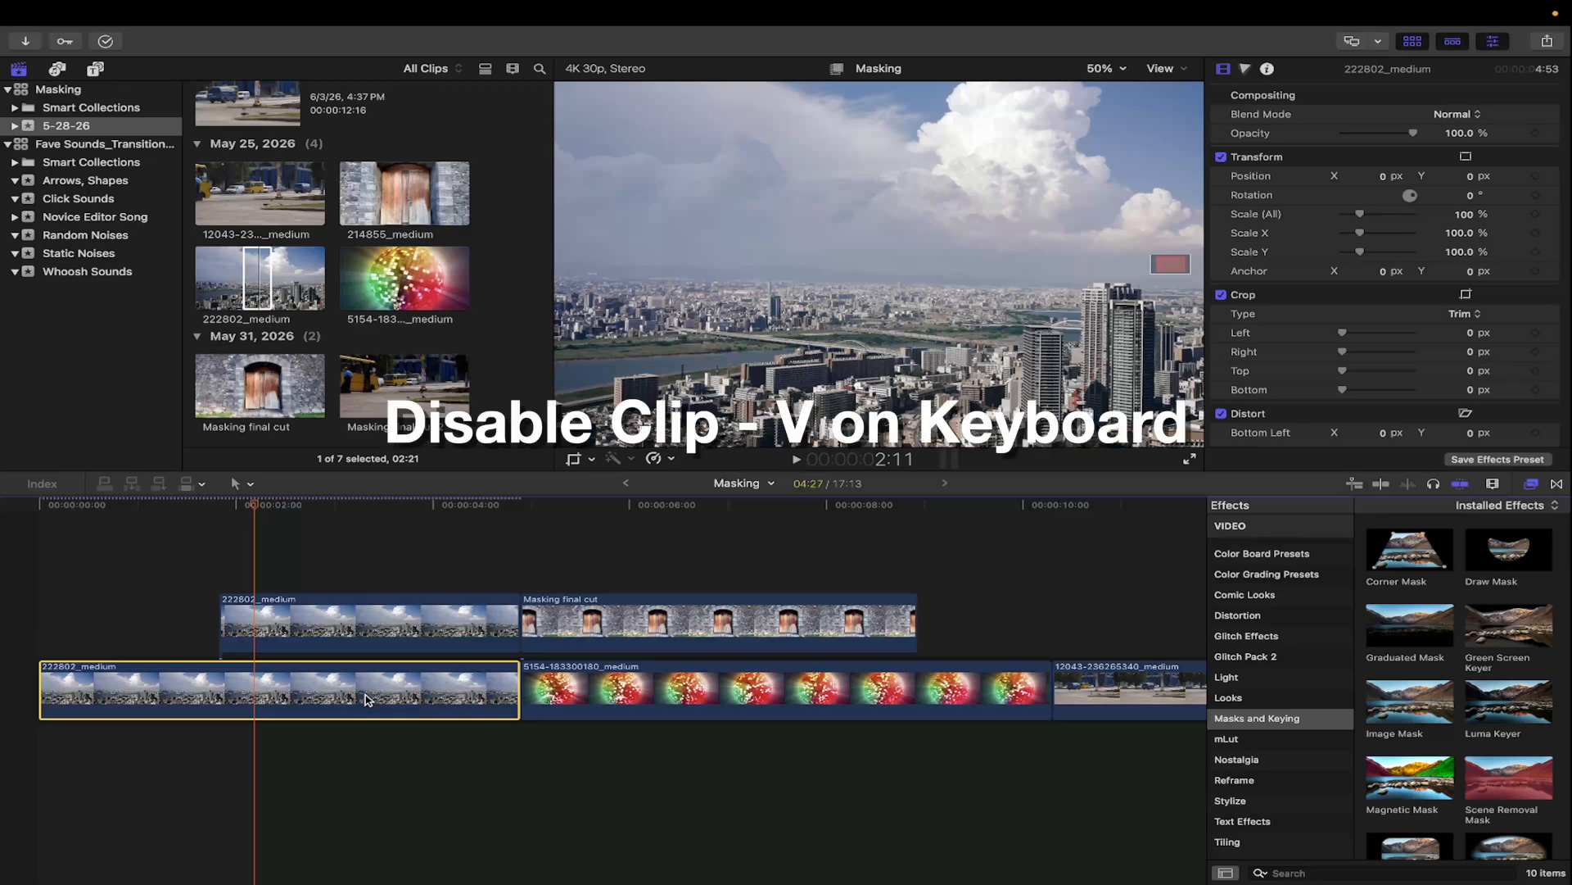
pyautogui.press('v')
pyautogui.click(409, 624)
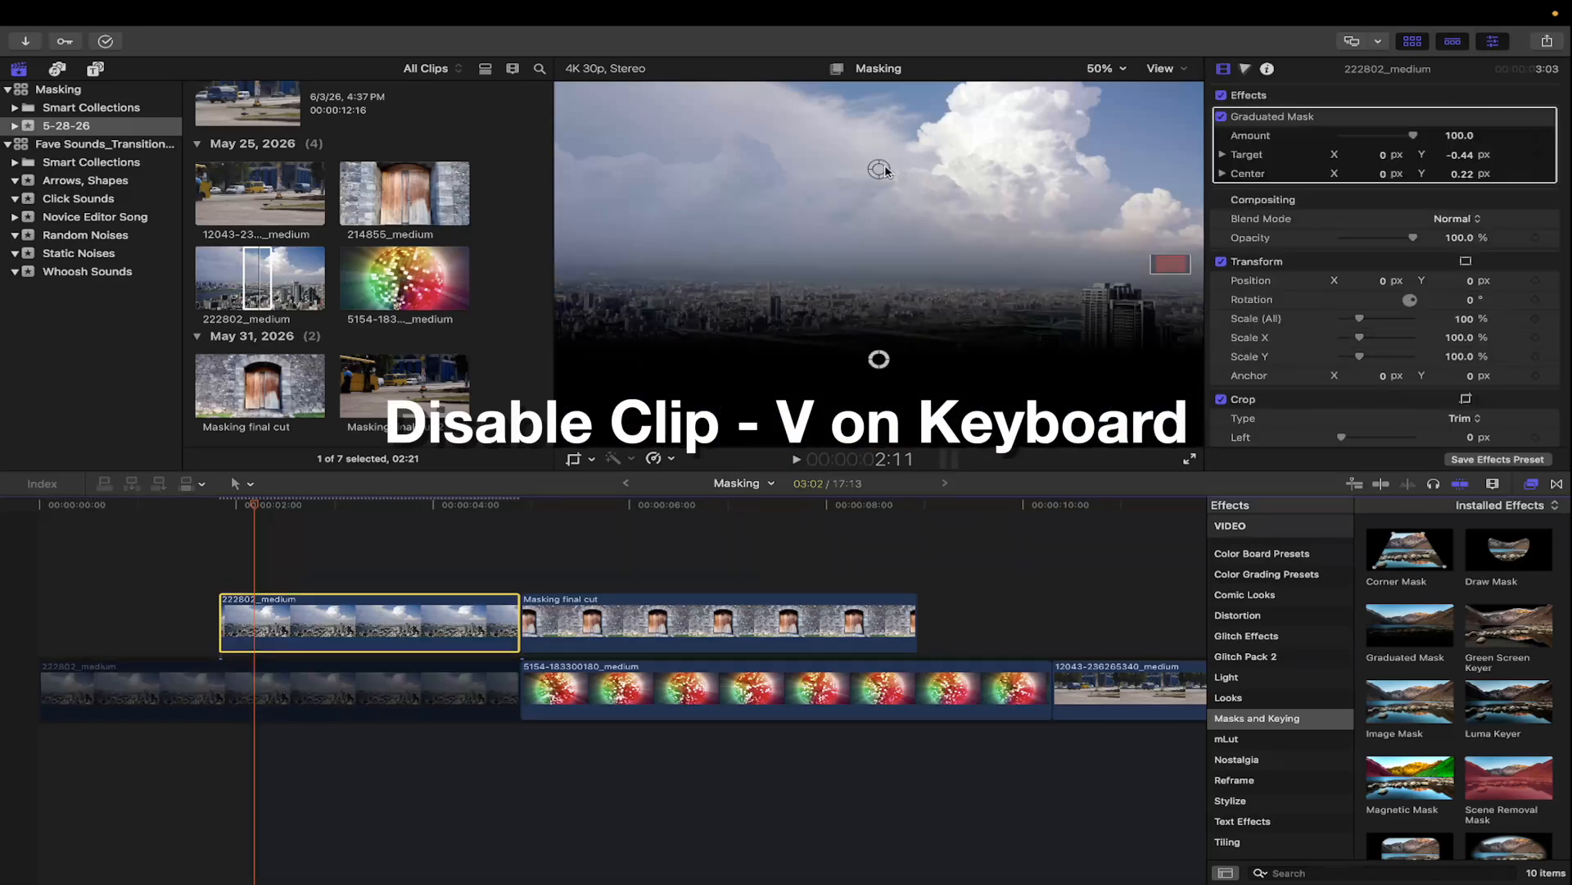
pyautogui.moveTo(882, 170); pyautogui.dragTo(879, 120)
pyautogui.moveTo(1413, 136)
pyautogui.mouseDown()
pyautogui.moveTo(1352, 143)
pyautogui.moveTo(1439, 137)
pyautogui.mouseUp()
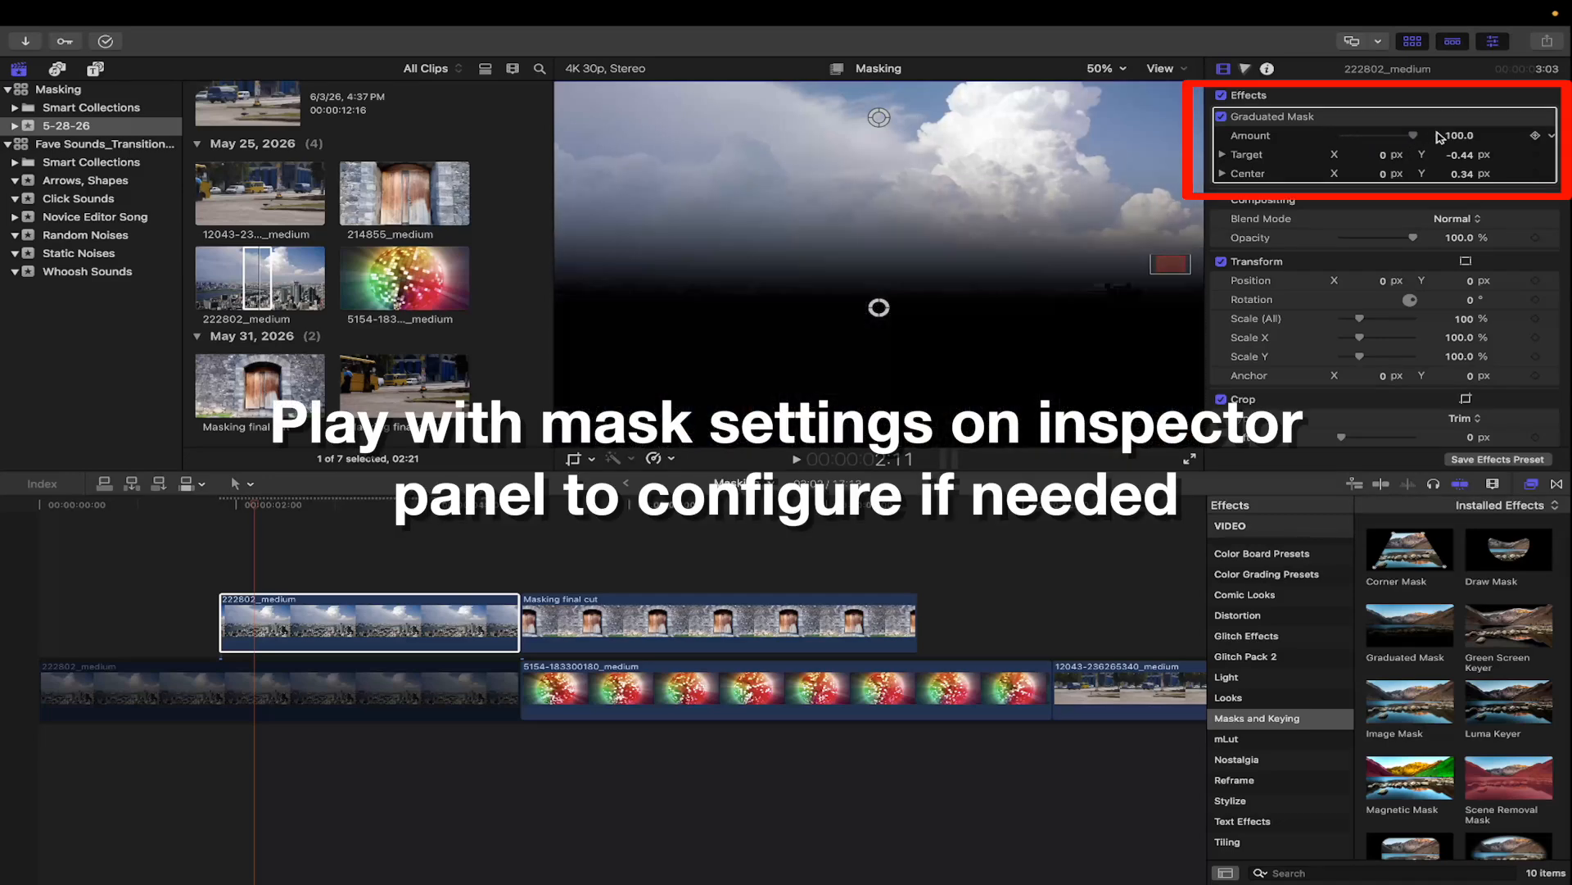
pyautogui.moveTo(879, 117); pyautogui.dragTo(879, 113)
# Step: Apply the Negative effect from the Basics category to the masked city clip on the upper layer
pyautogui.scroll(5, 1341, 661)
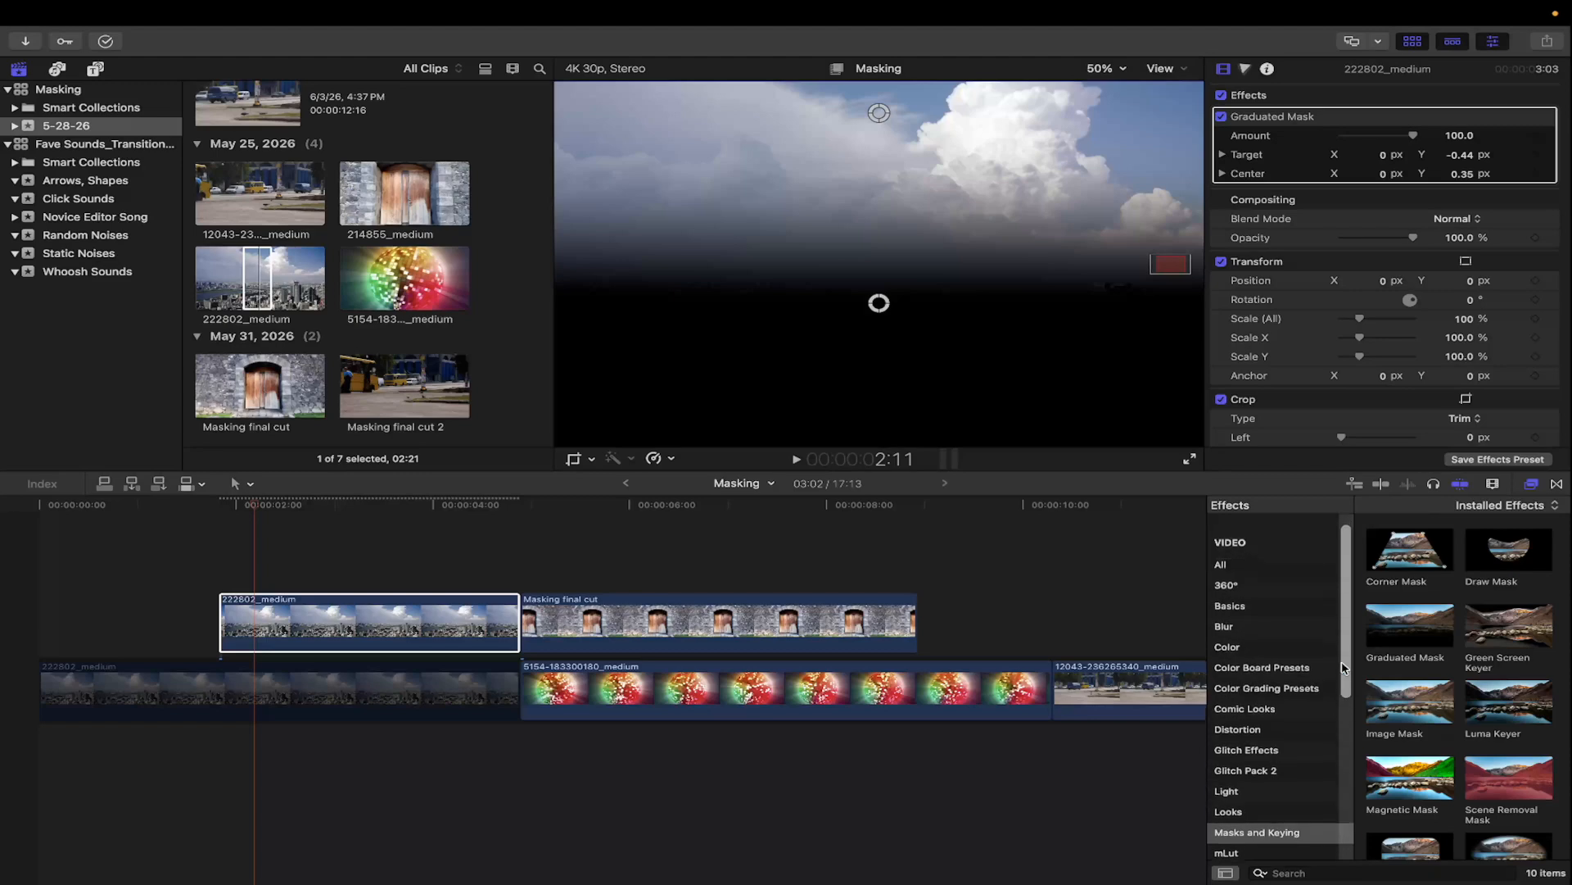
pyautogui.click(1284, 625)
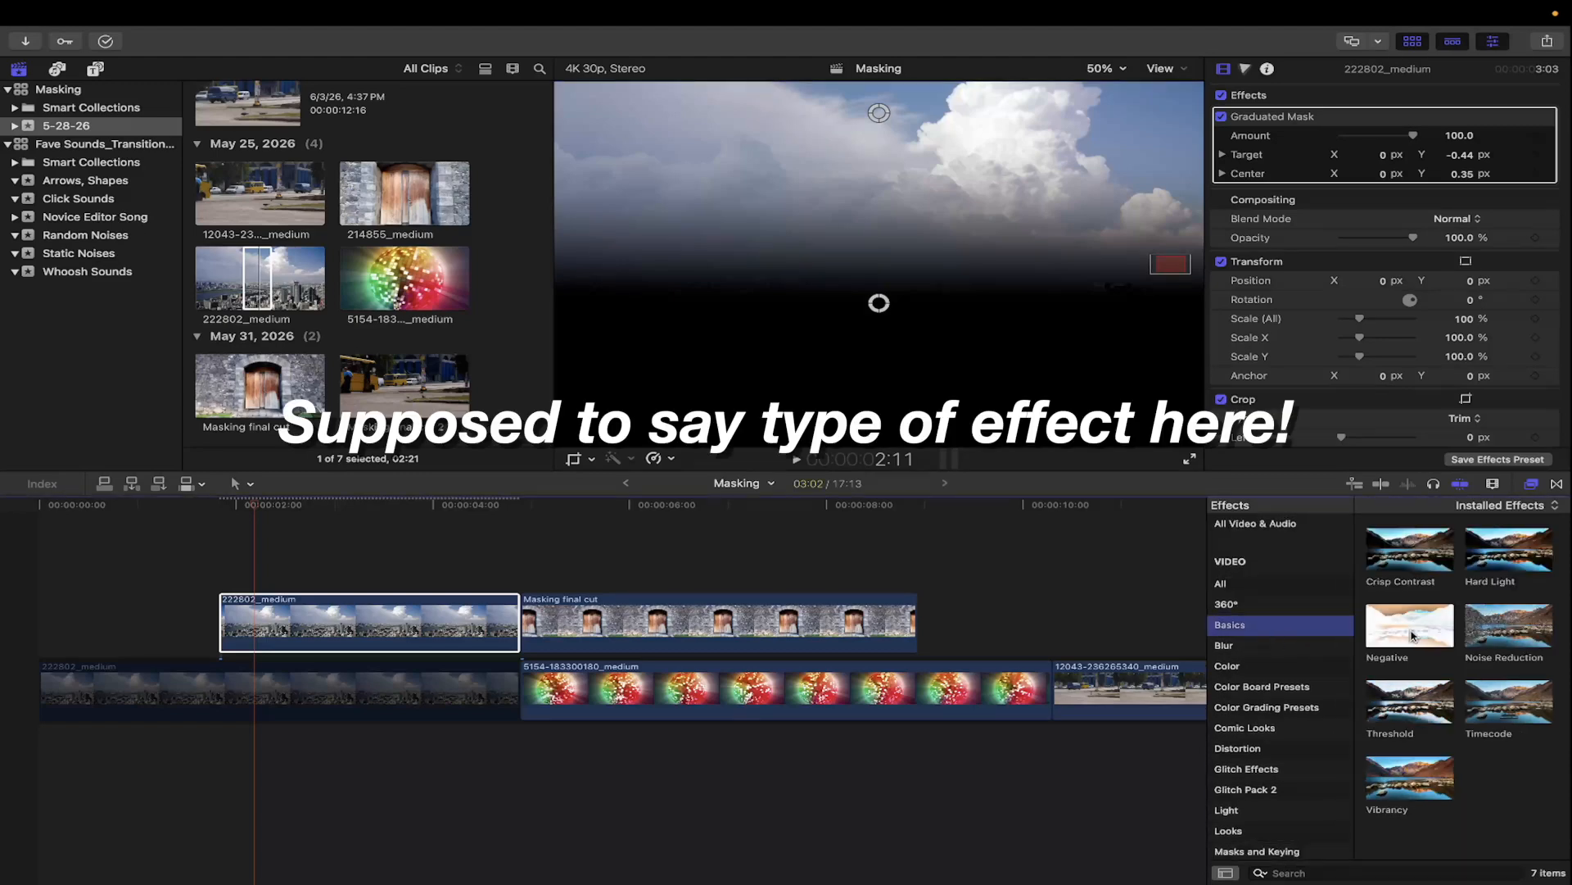
pyautogui.moveTo(1410, 636); pyautogui.dragTo(372, 627)
# Step: Re-enable the original city clip on the main storyline and play the sequence from the beginning
pyautogui.click(232, 694)
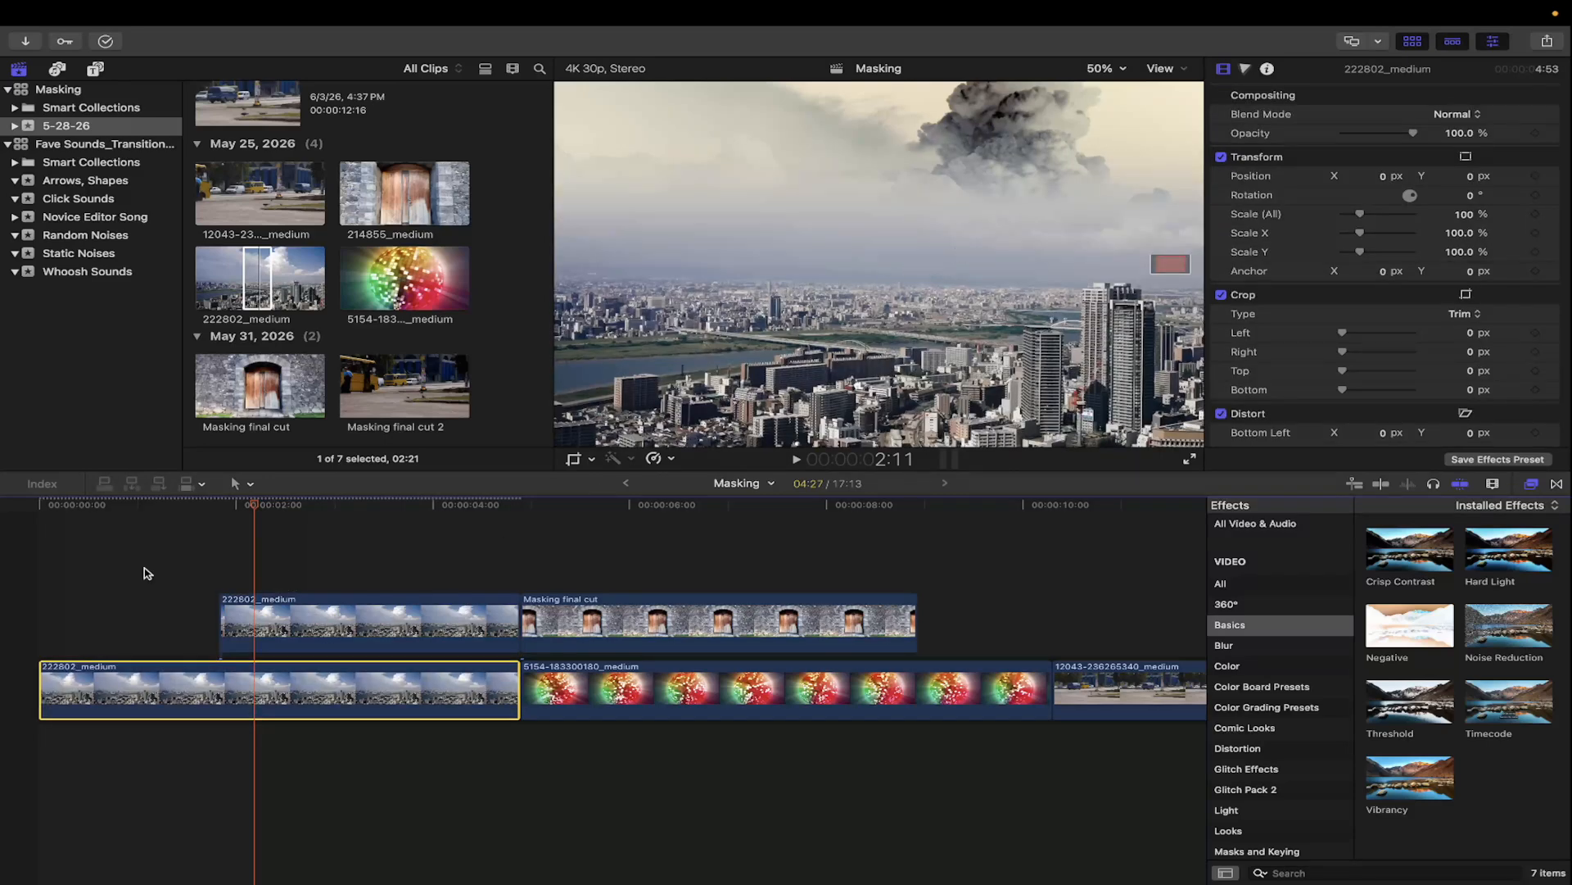
pyautogui.click(41, 543)
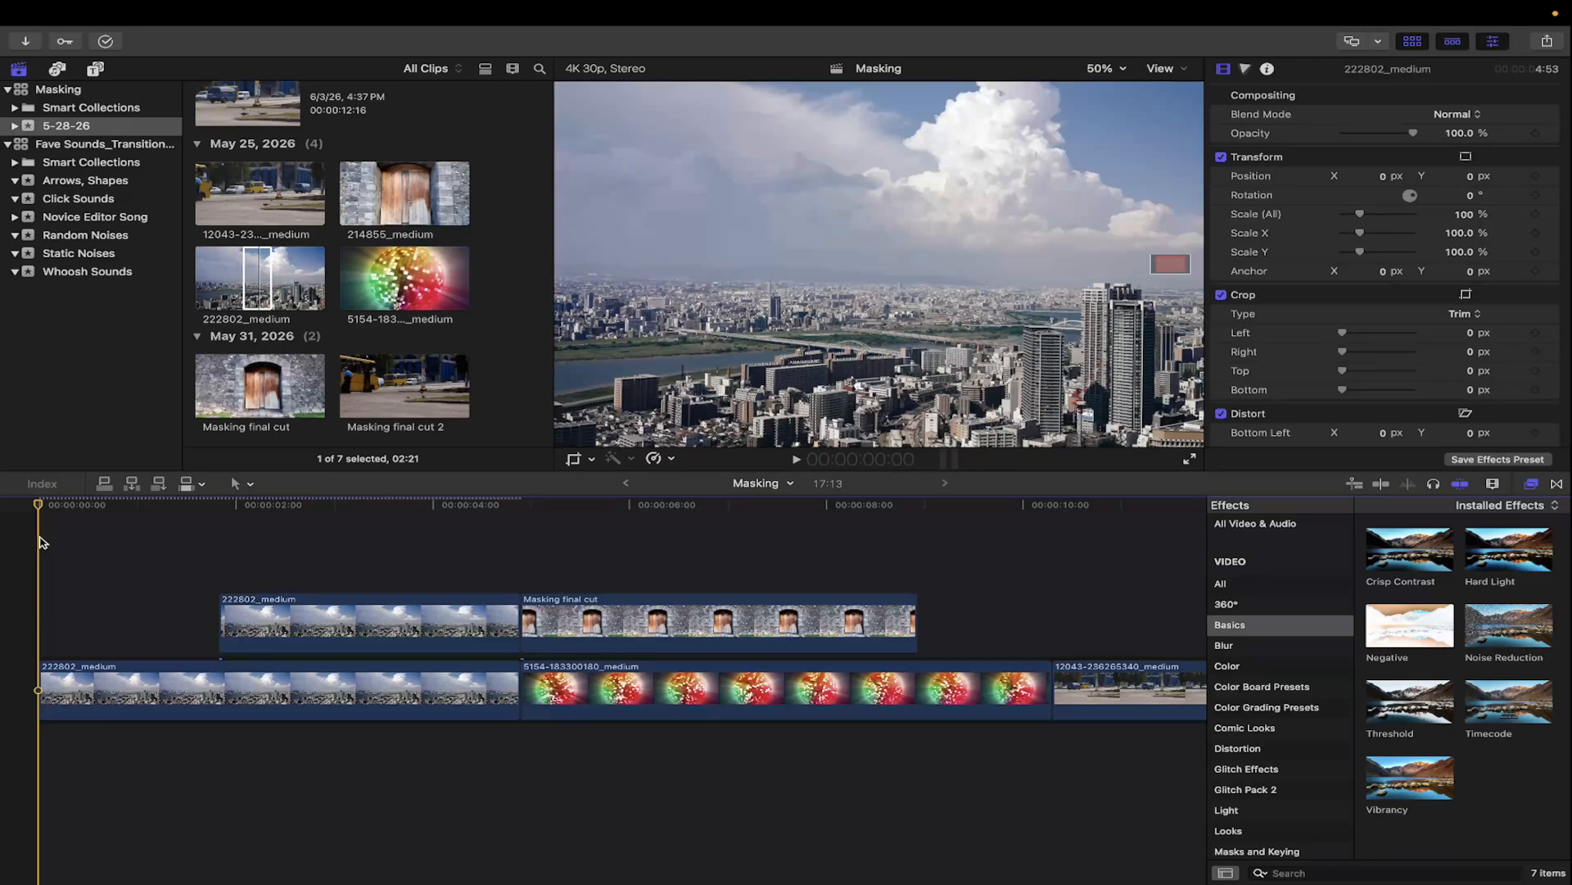
pyautogui.press('space')
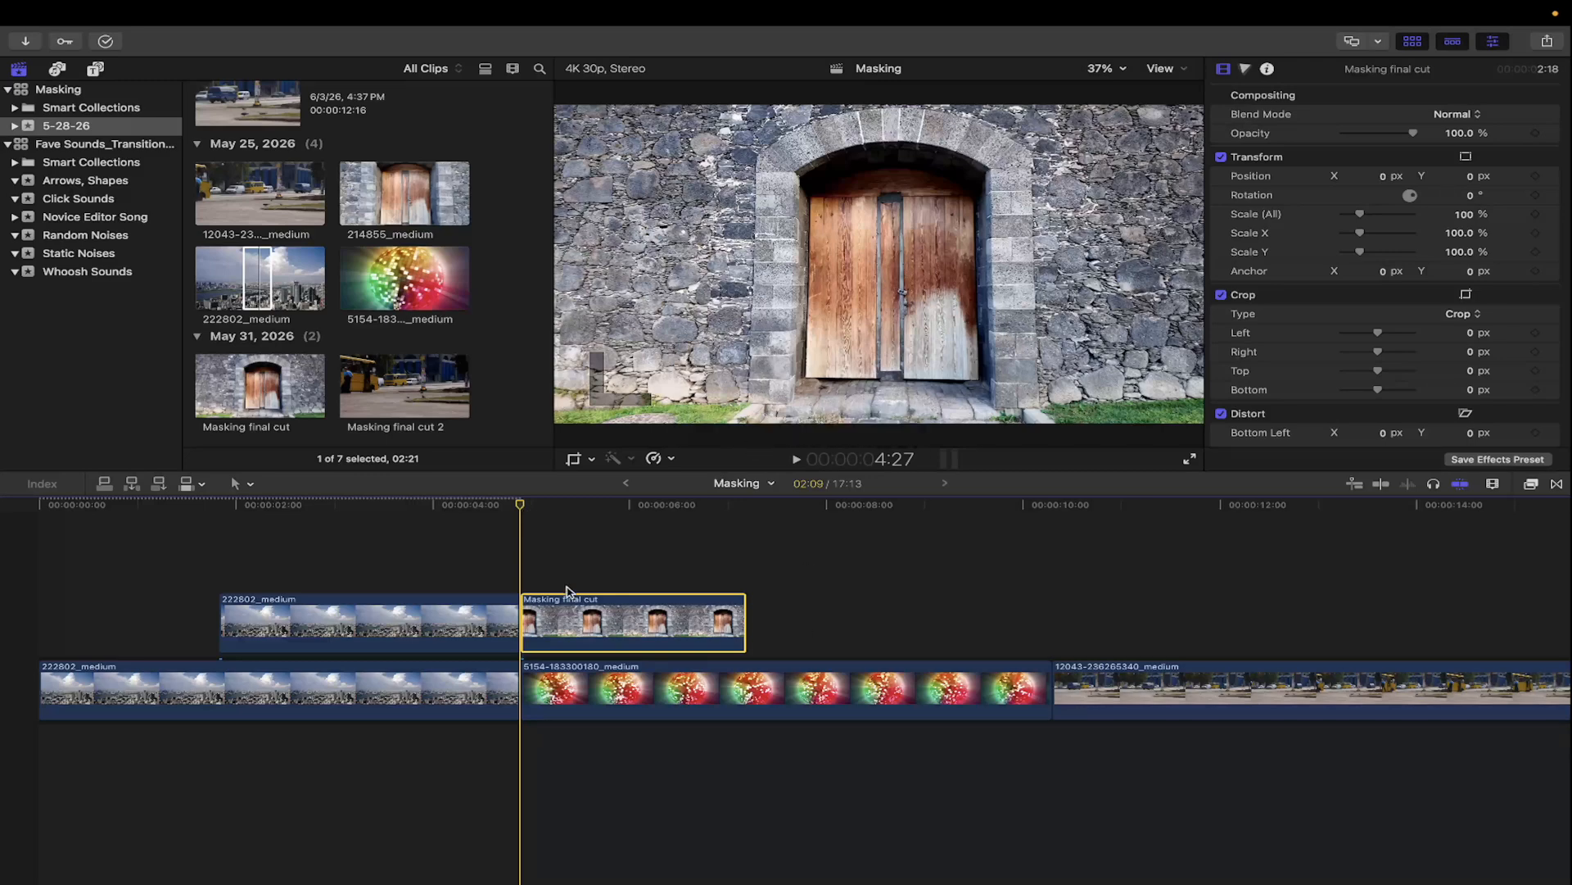
# Step: Apply the Draw Mask effect to the Masking final cut clip and trace a closed mask around the wooden door
pyautogui.click(1531, 484)
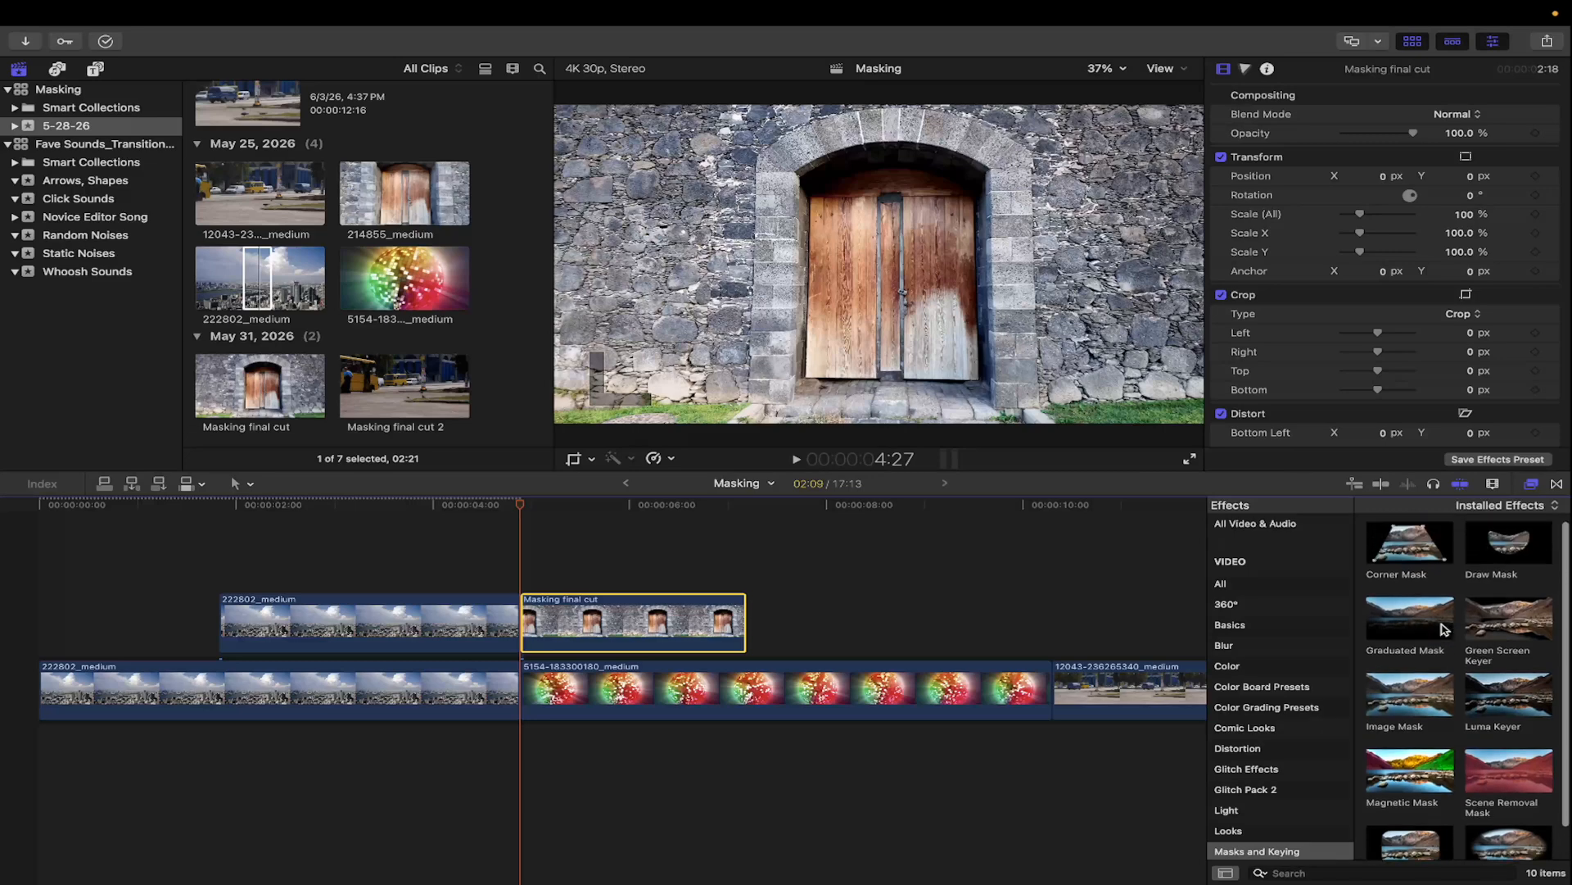
pyautogui.moveTo(1514, 549)
pyautogui.mouseDown()
pyautogui.moveTo(844, 581)
pyautogui.moveTo(721, 616)
pyautogui.mouseUp()
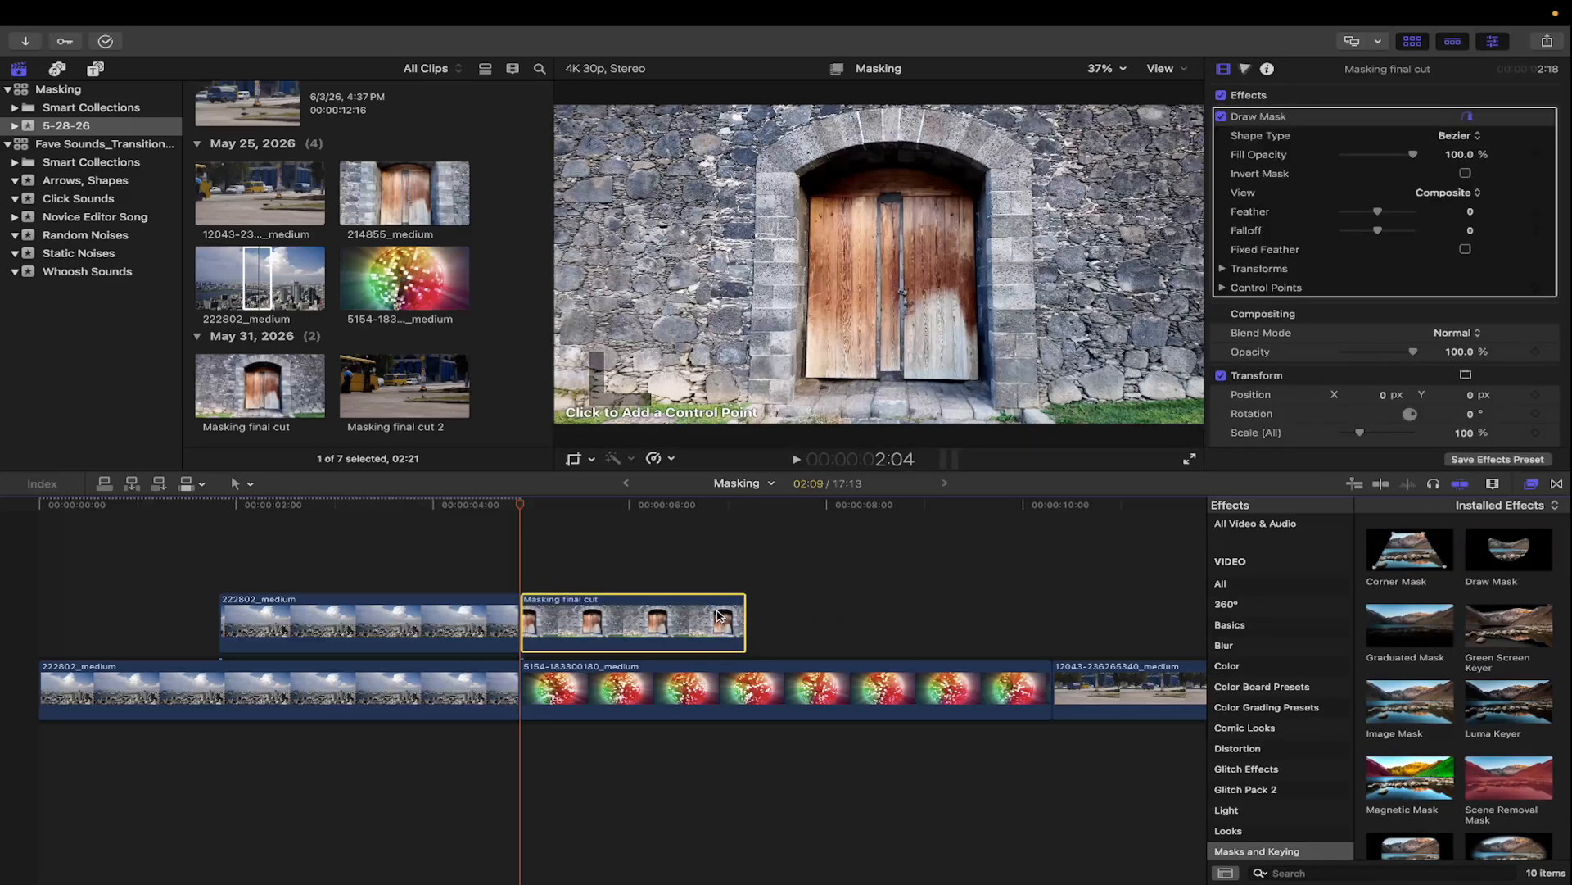
pyautogui.click(805, 379)
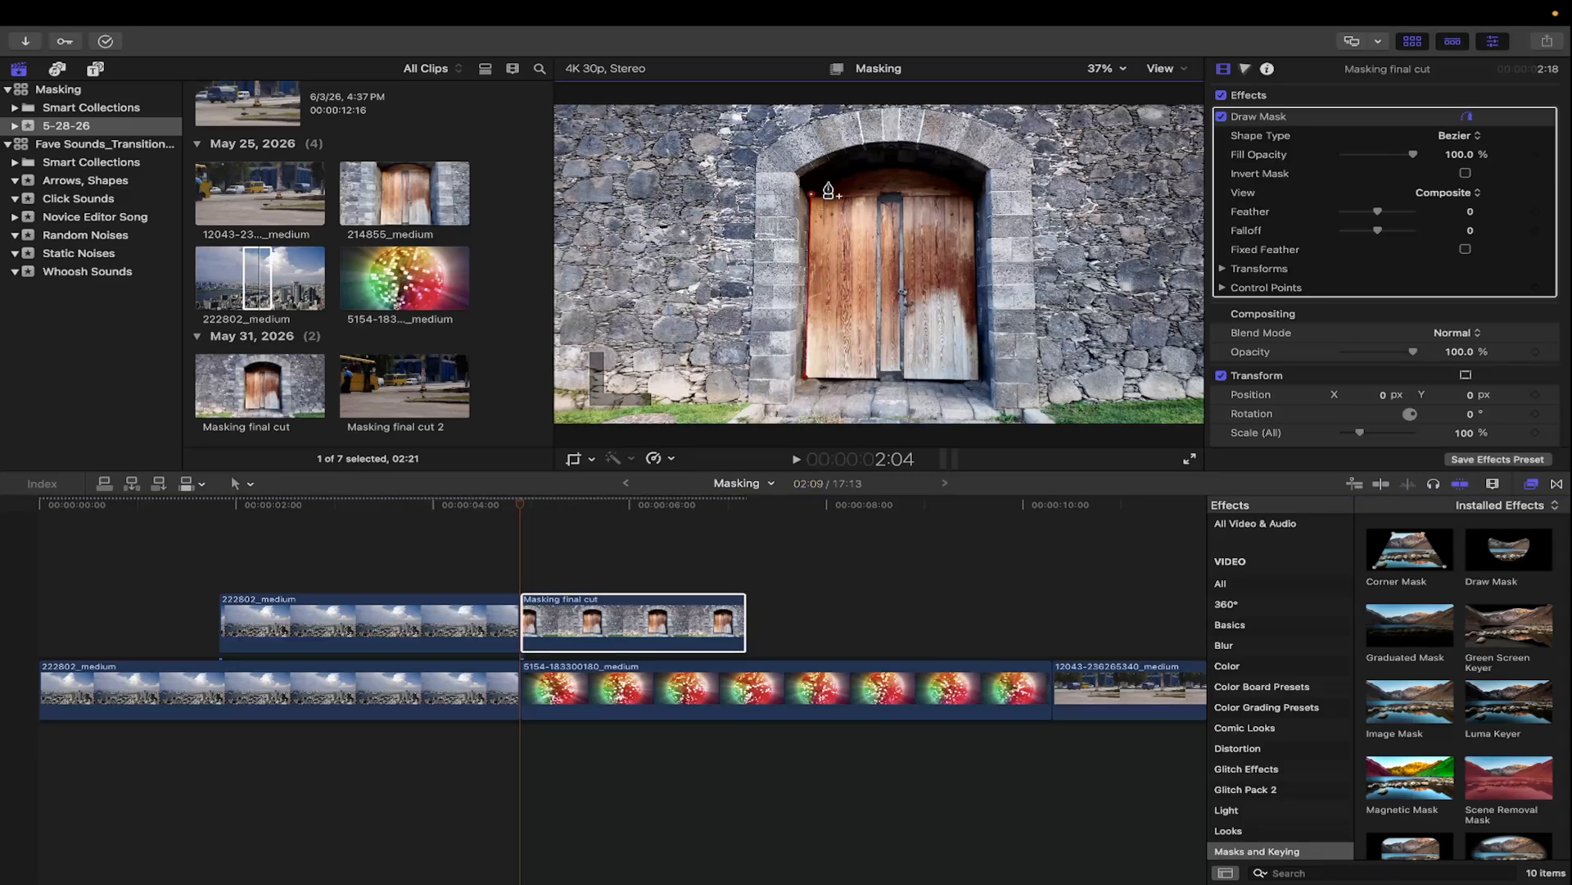
pyautogui.click(853, 174)
pyautogui.click(933, 173)
pyautogui.click(974, 190)
pyautogui.click(977, 379)
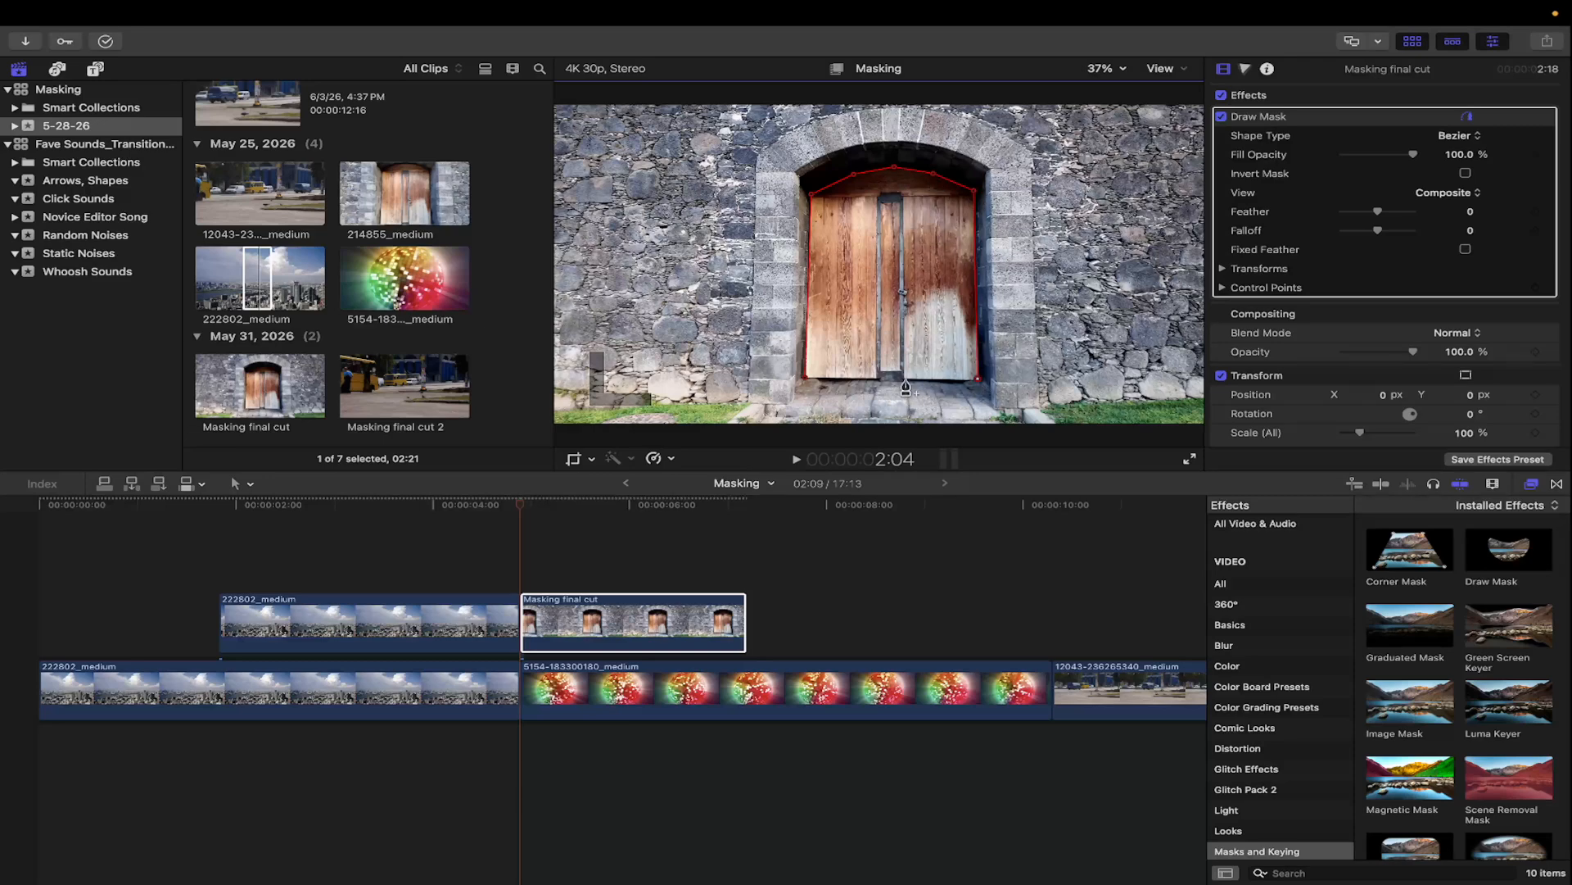
pyautogui.click(901, 370)
pyautogui.click(881, 377)
pyautogui.click(806, 378)
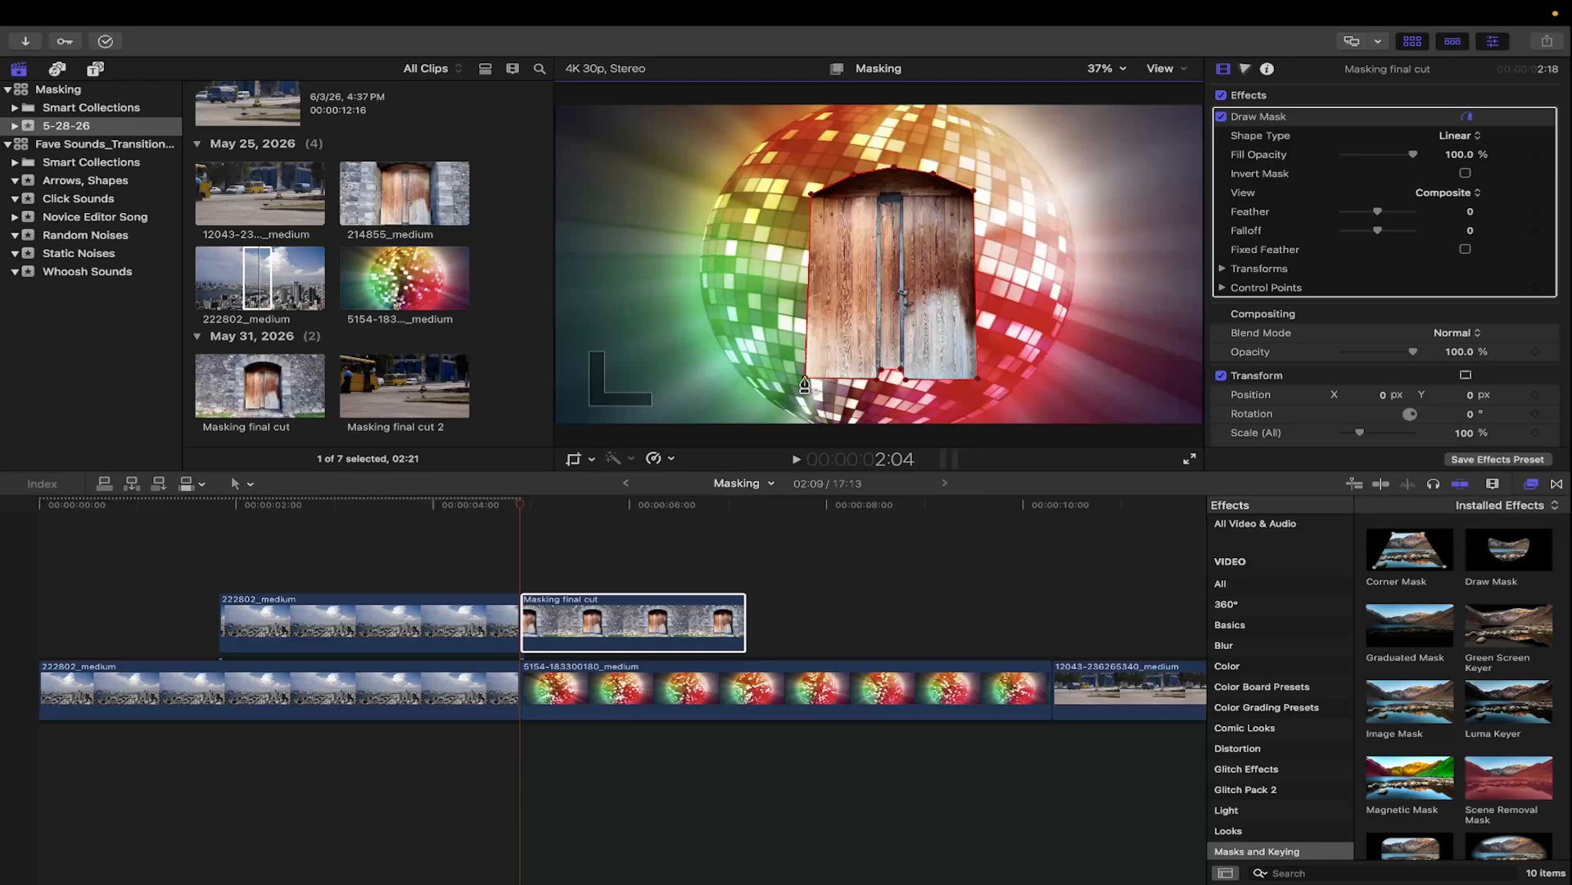
# Step: Invert the door clip's Draw Mask and play the composite from the clip's start
pyautogui.click(1466, 174)
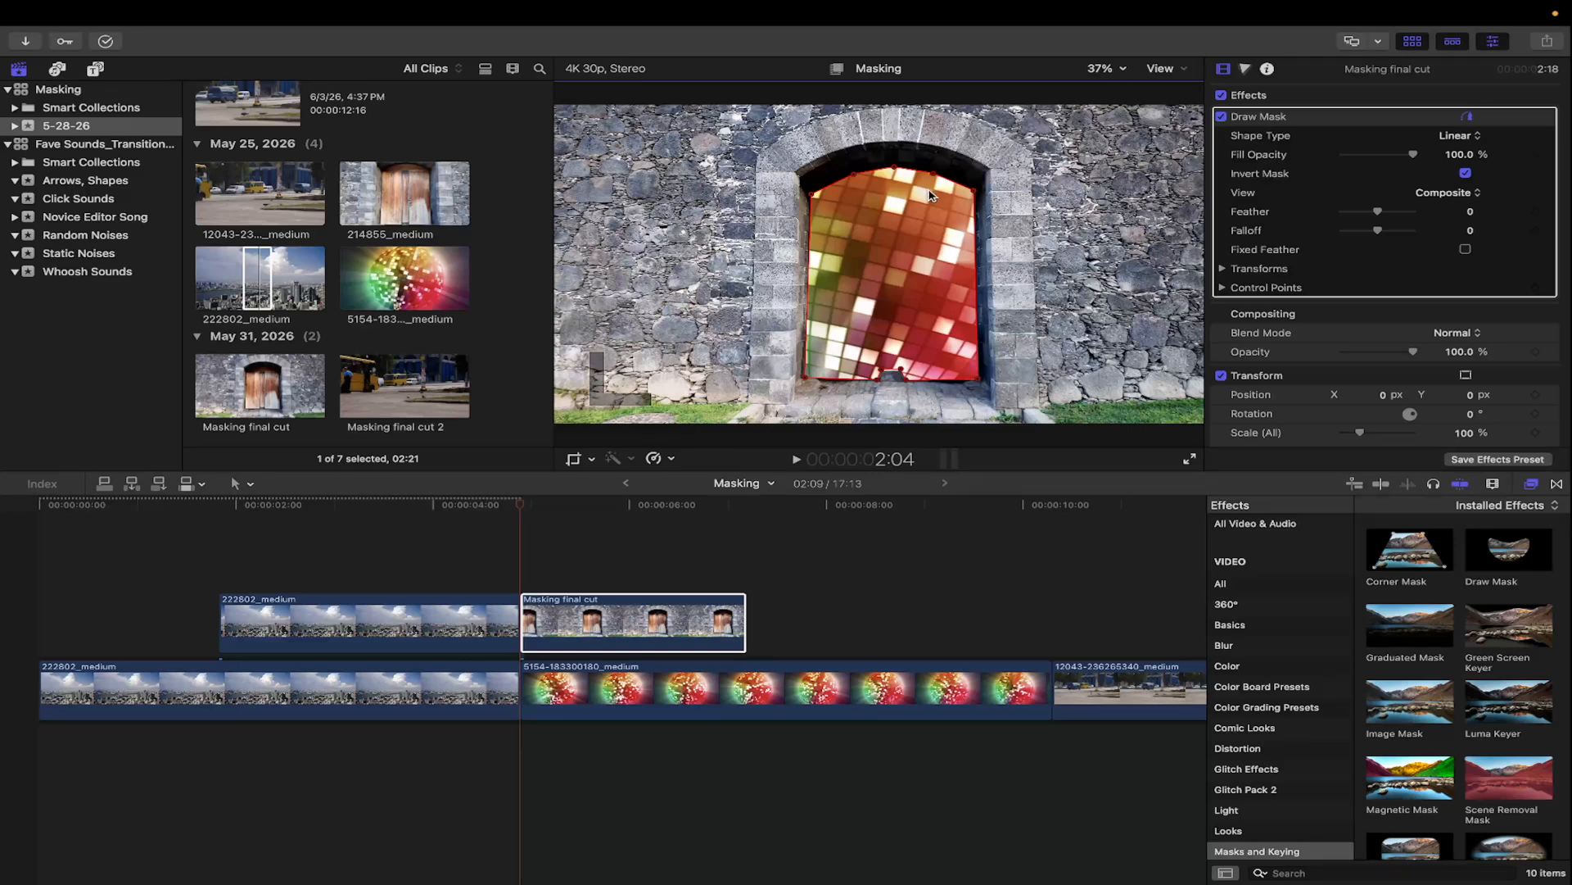
pyautogui.click(523, 506)
pyautogui.press('space')
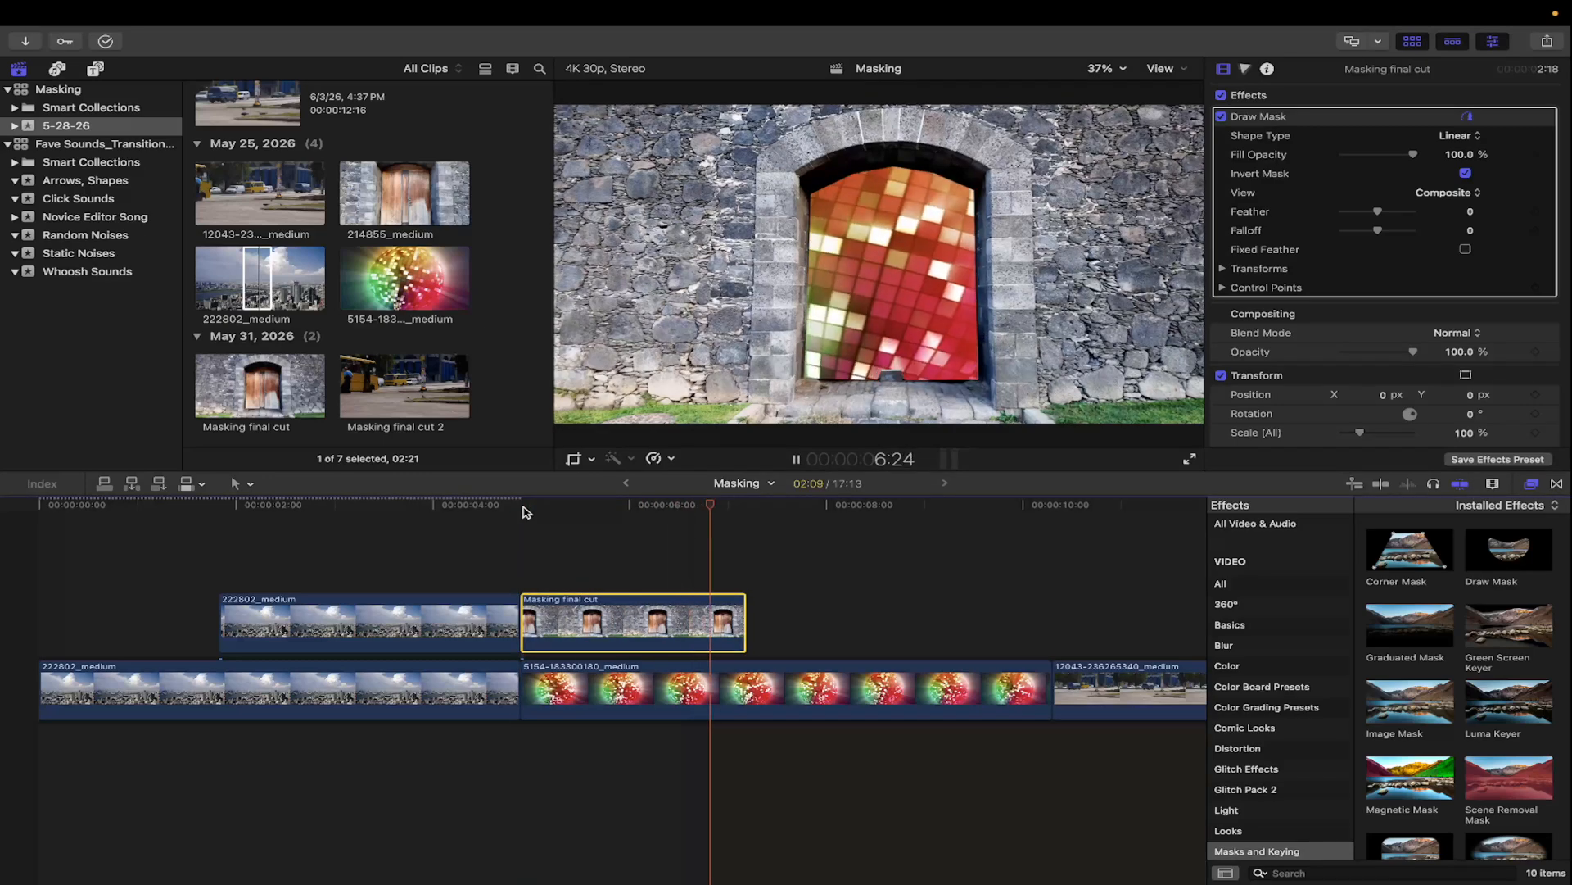
pyautogui.press('space')
pyautogui.click(522, 502)
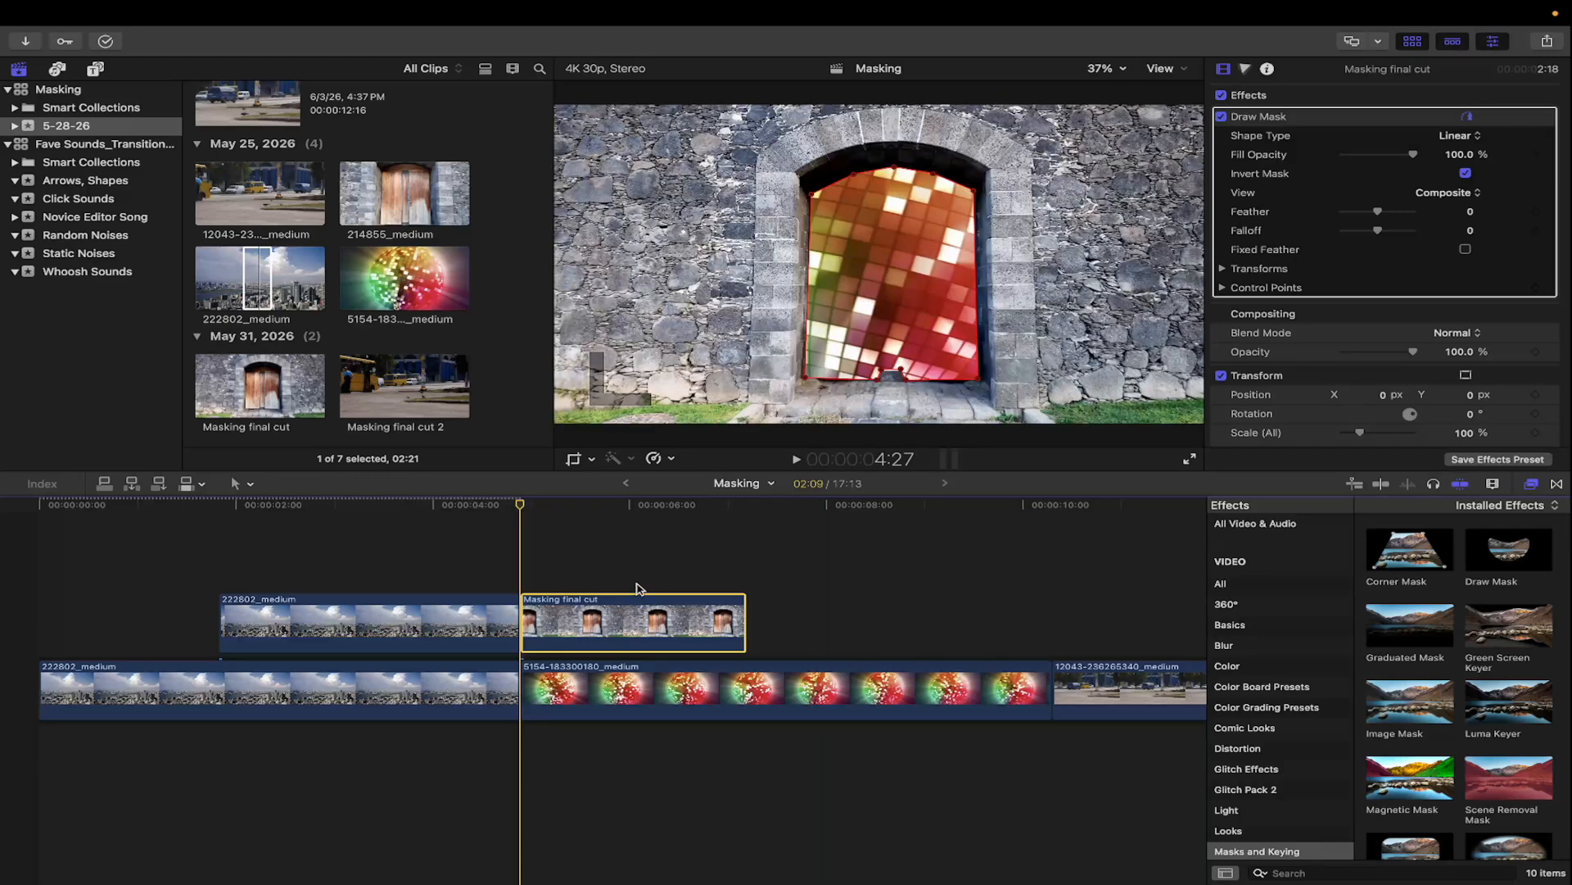
# Step: Apply a Ken Burns crop to the door clip with its end frame on the doorway, and play it back
pyautogui.click(592, 460)
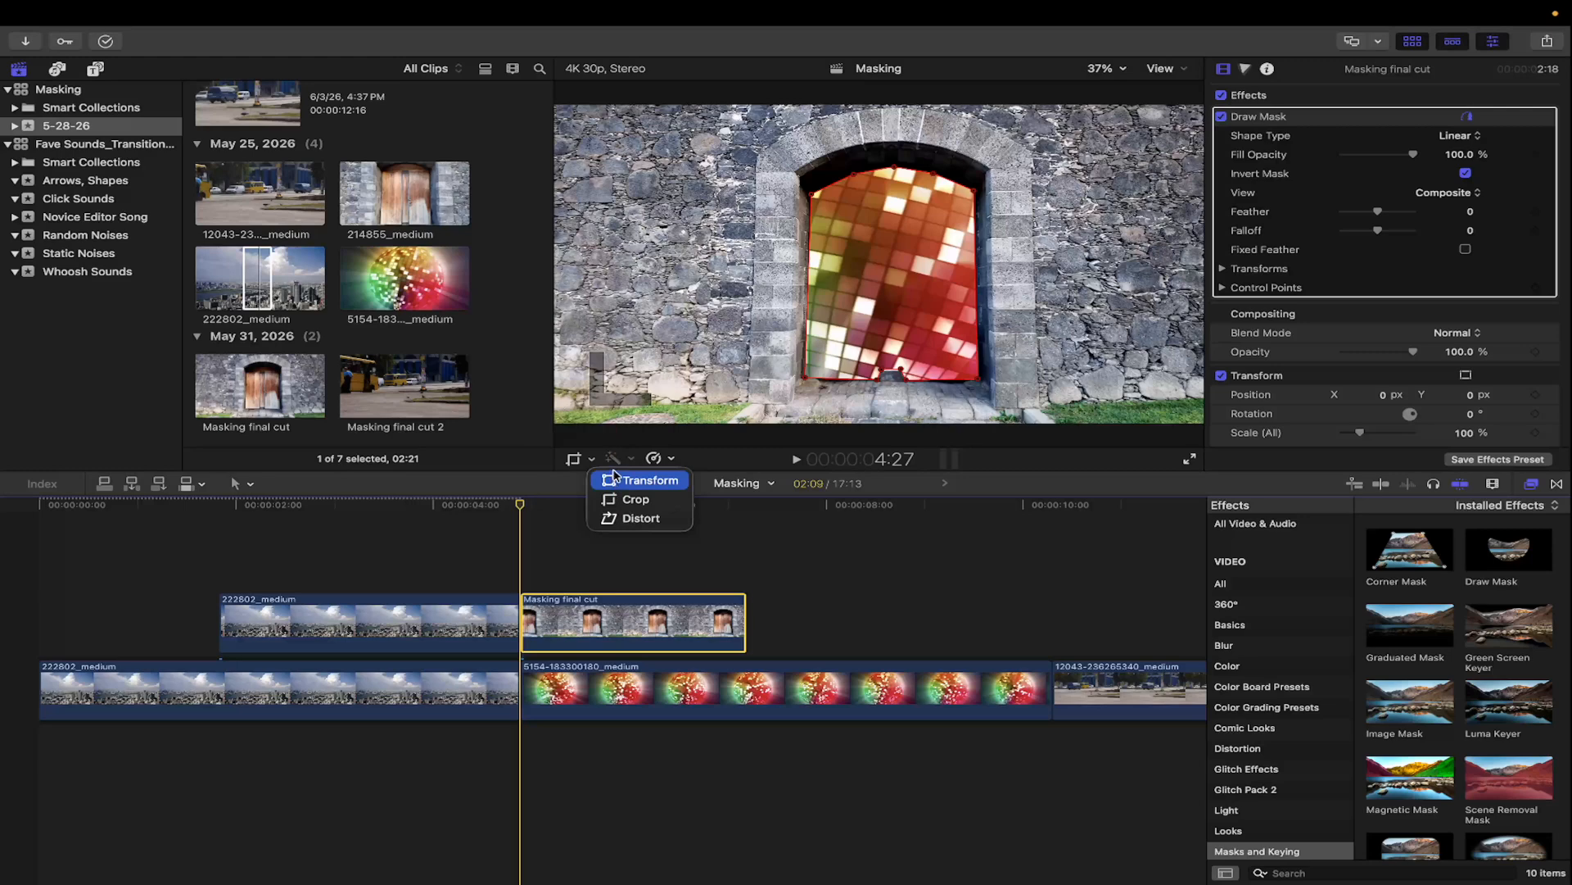
pyautogui.click(645, 501)
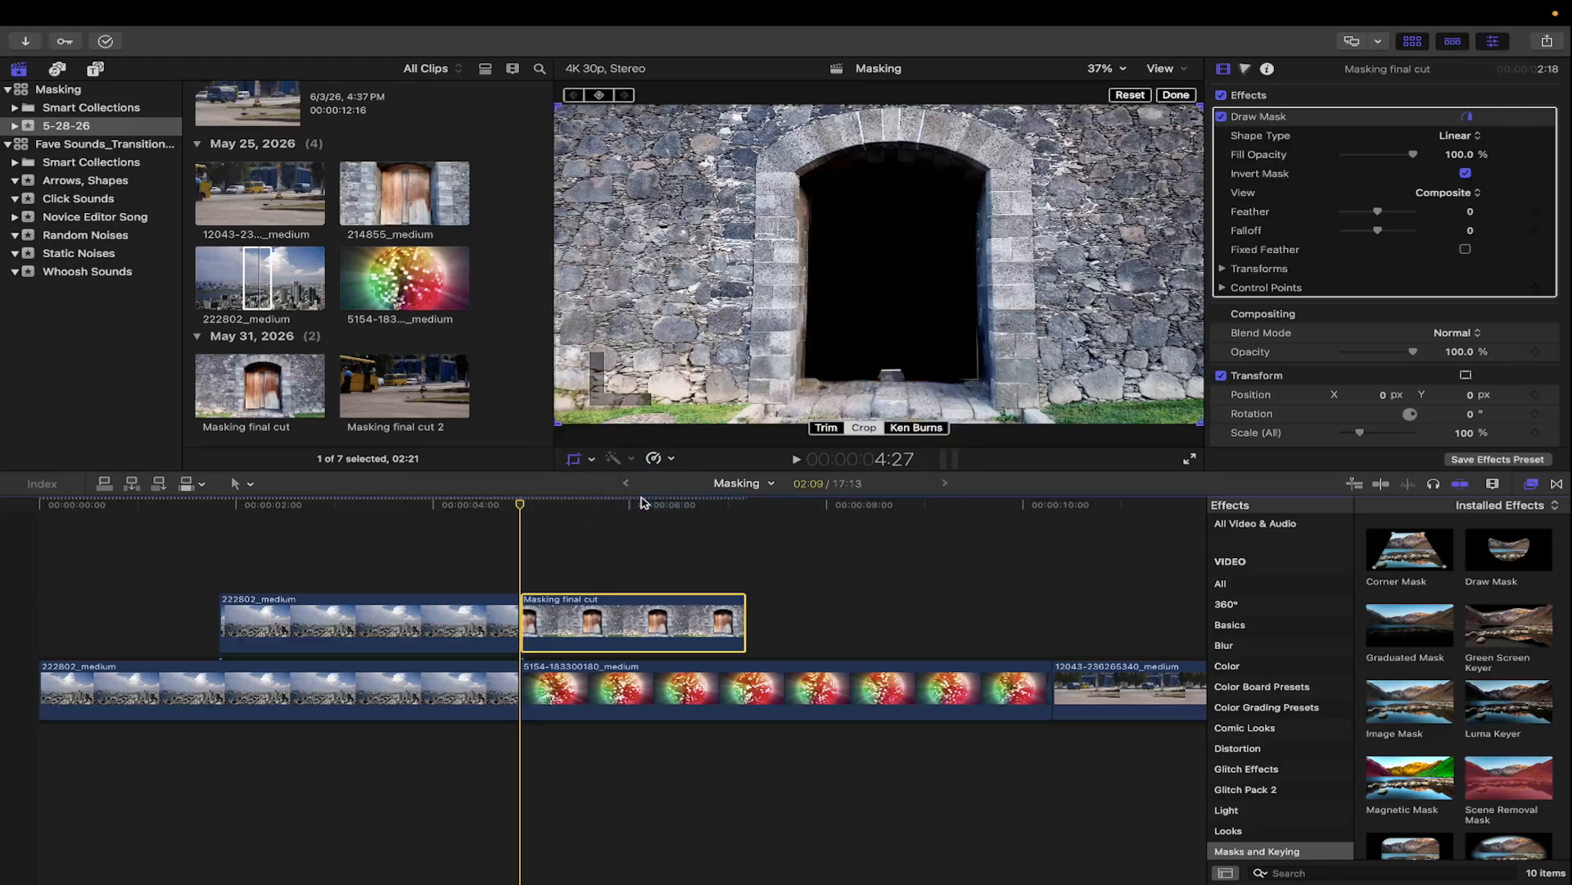
pyautogui.click(929, 427)
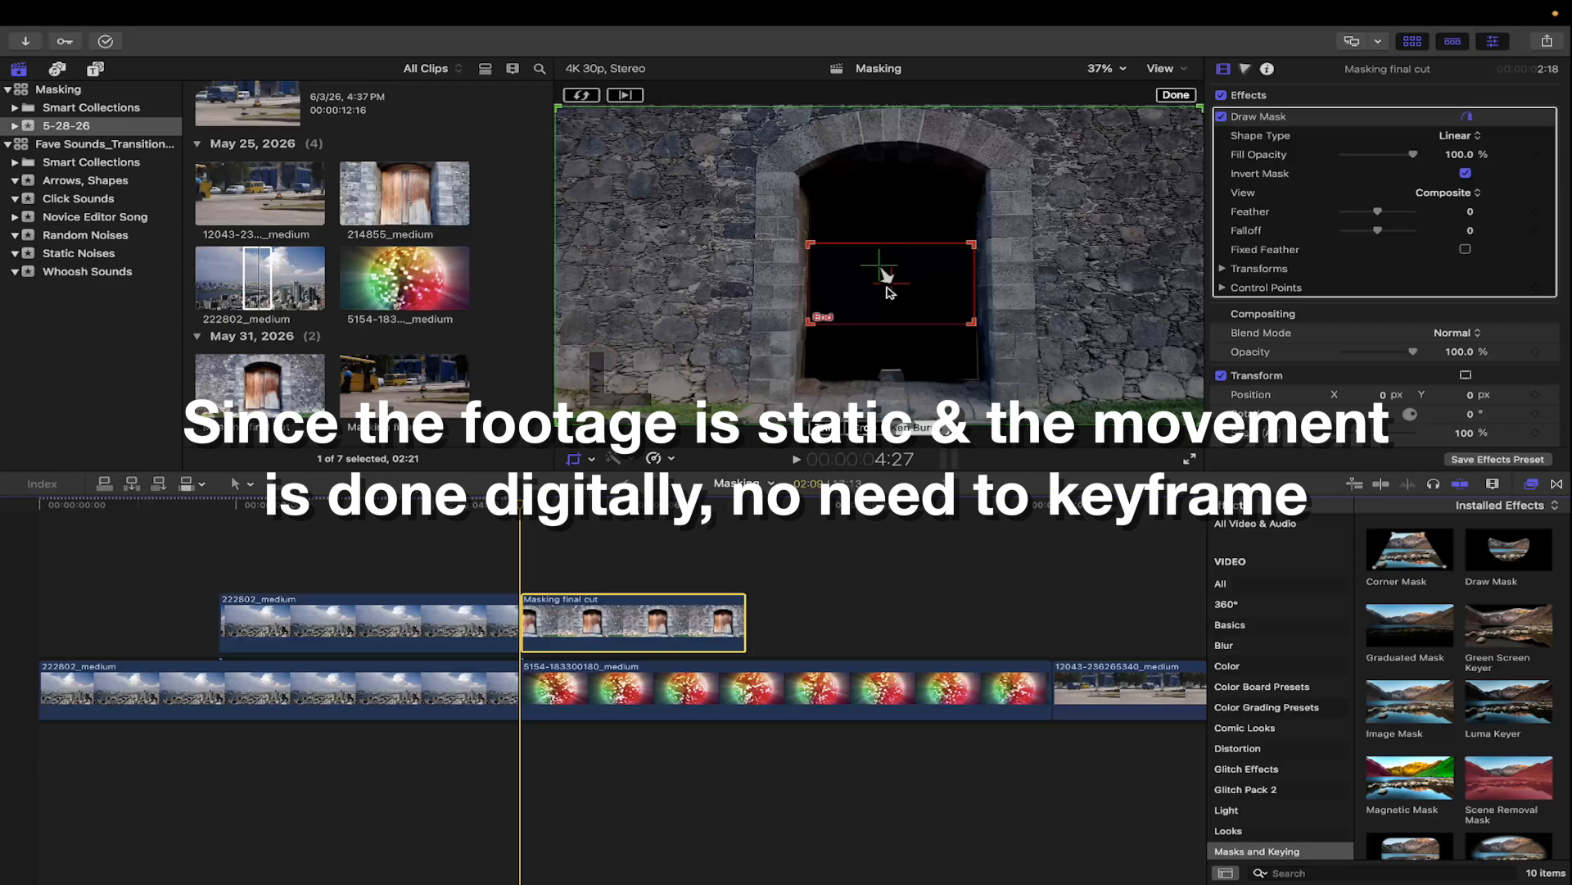
pyautogui.click(1176, 95)
pyautogui.press('space')
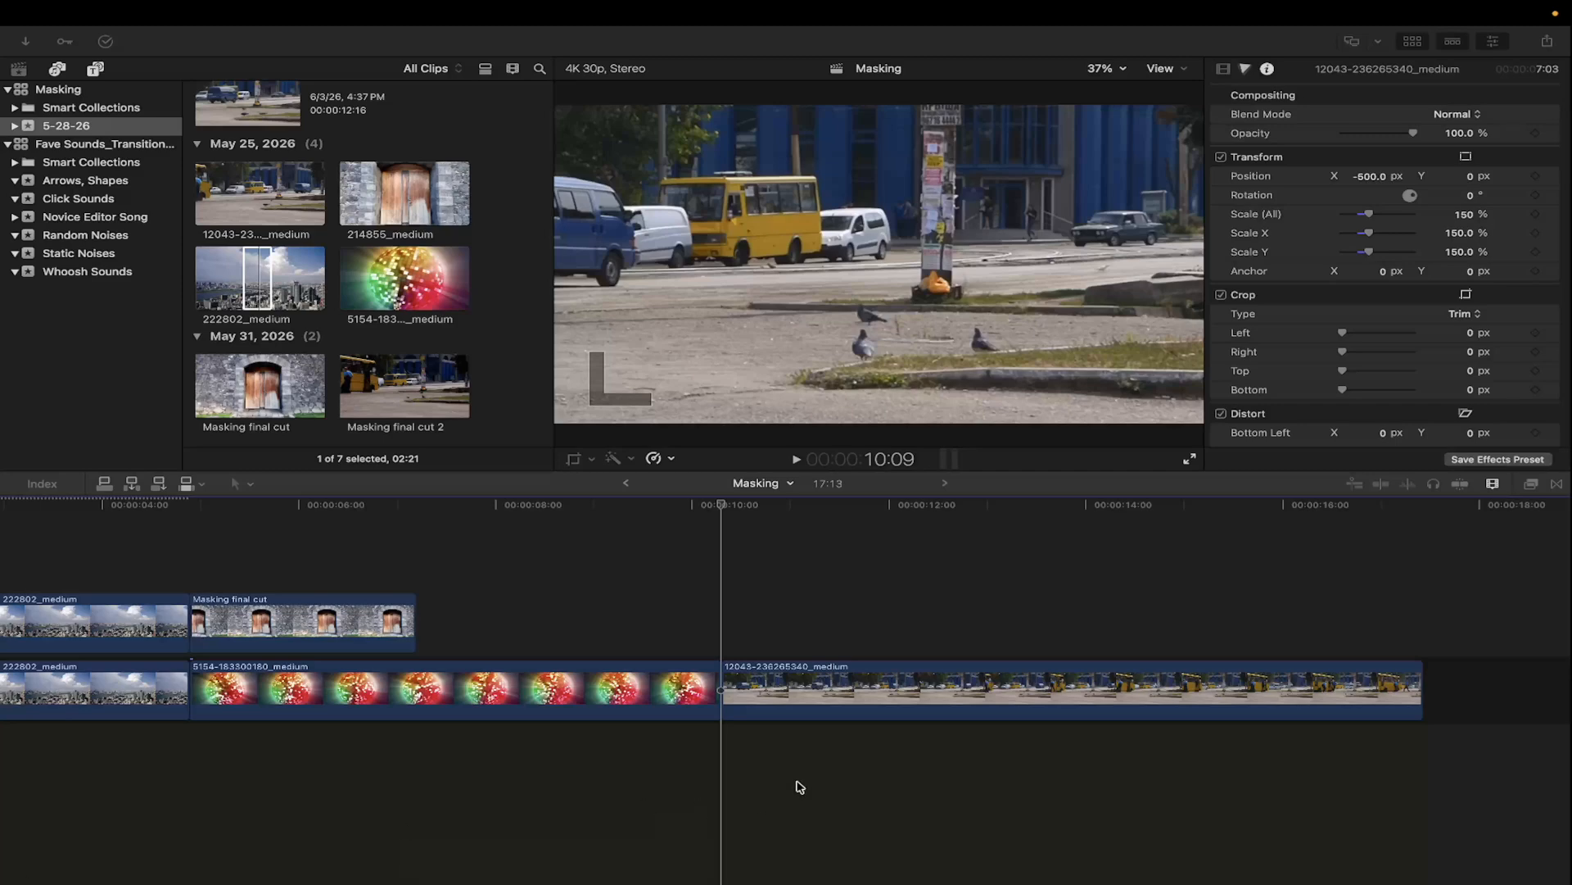
pyautogui.click(733, 606)
pyautogui.press('space')
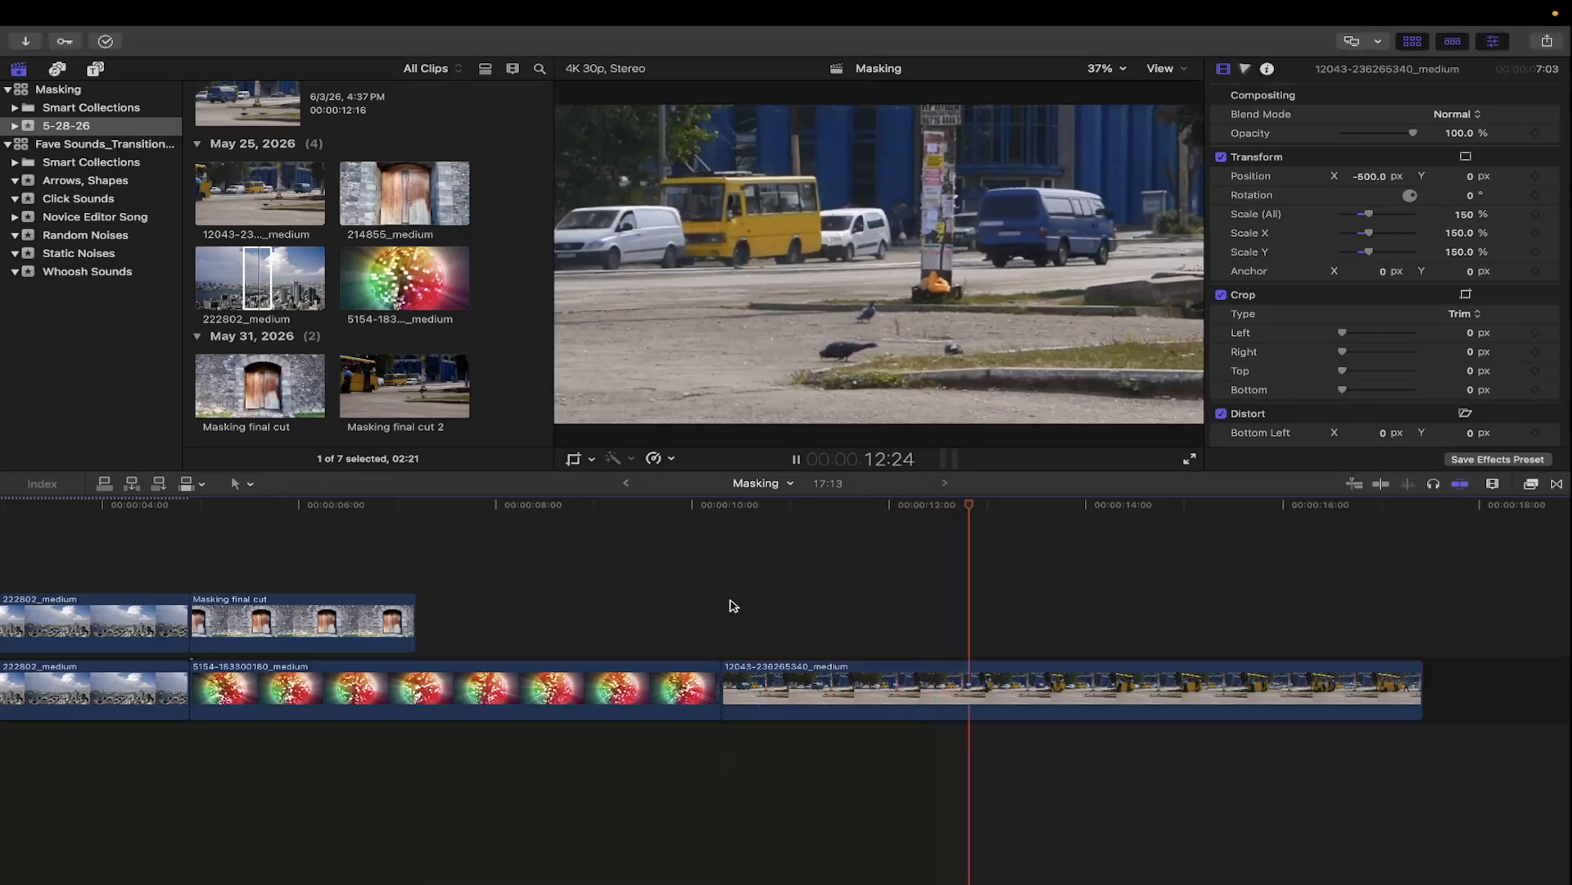
pyautogui.press('space')
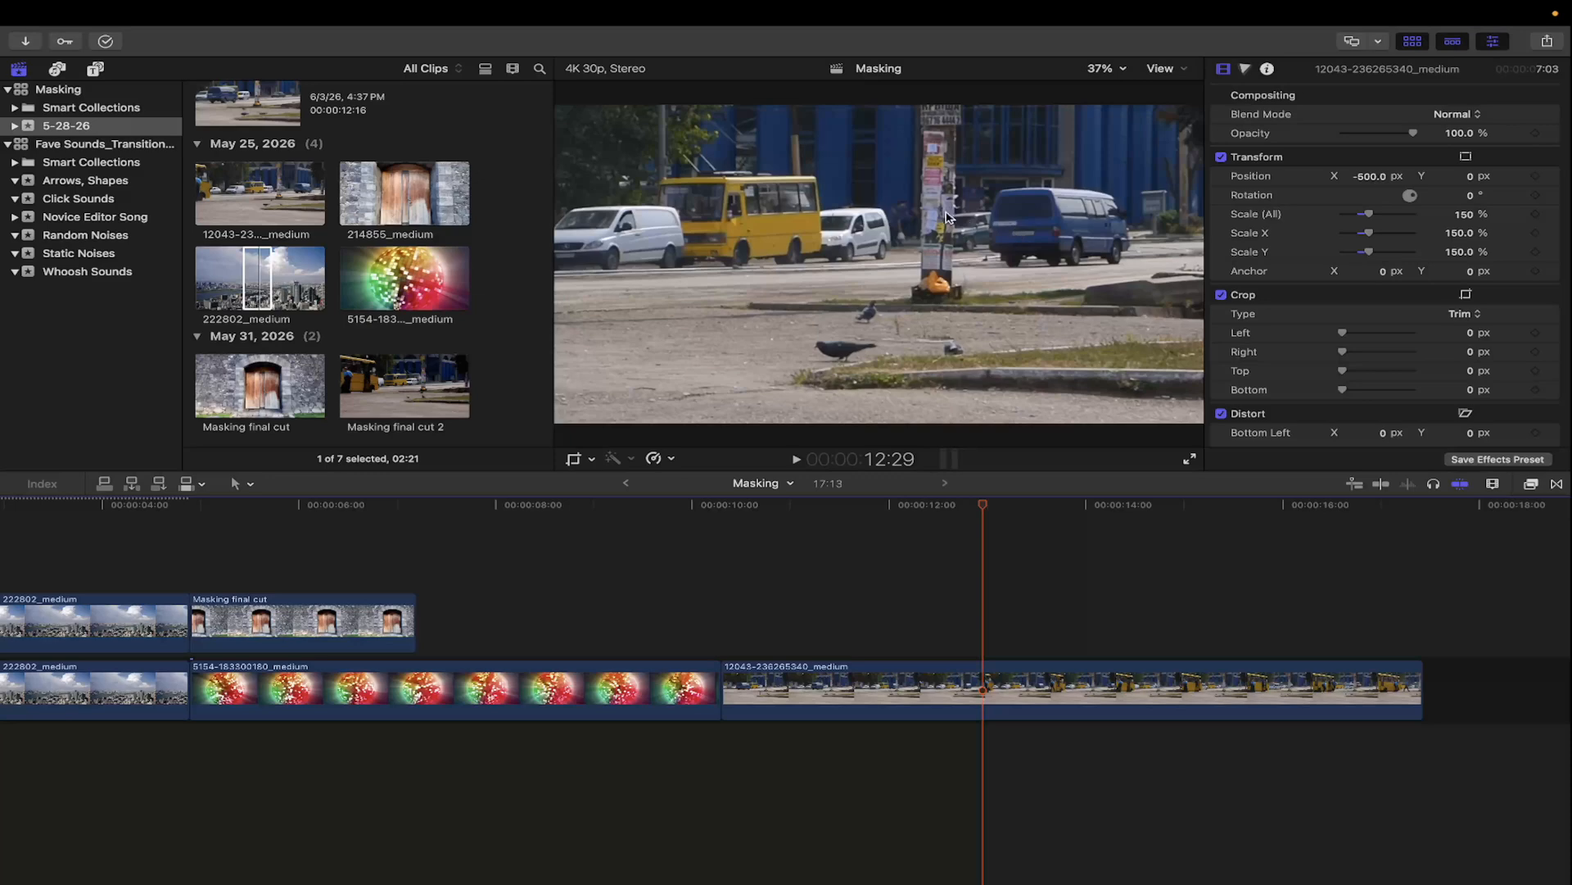
pyautogui.press('space')
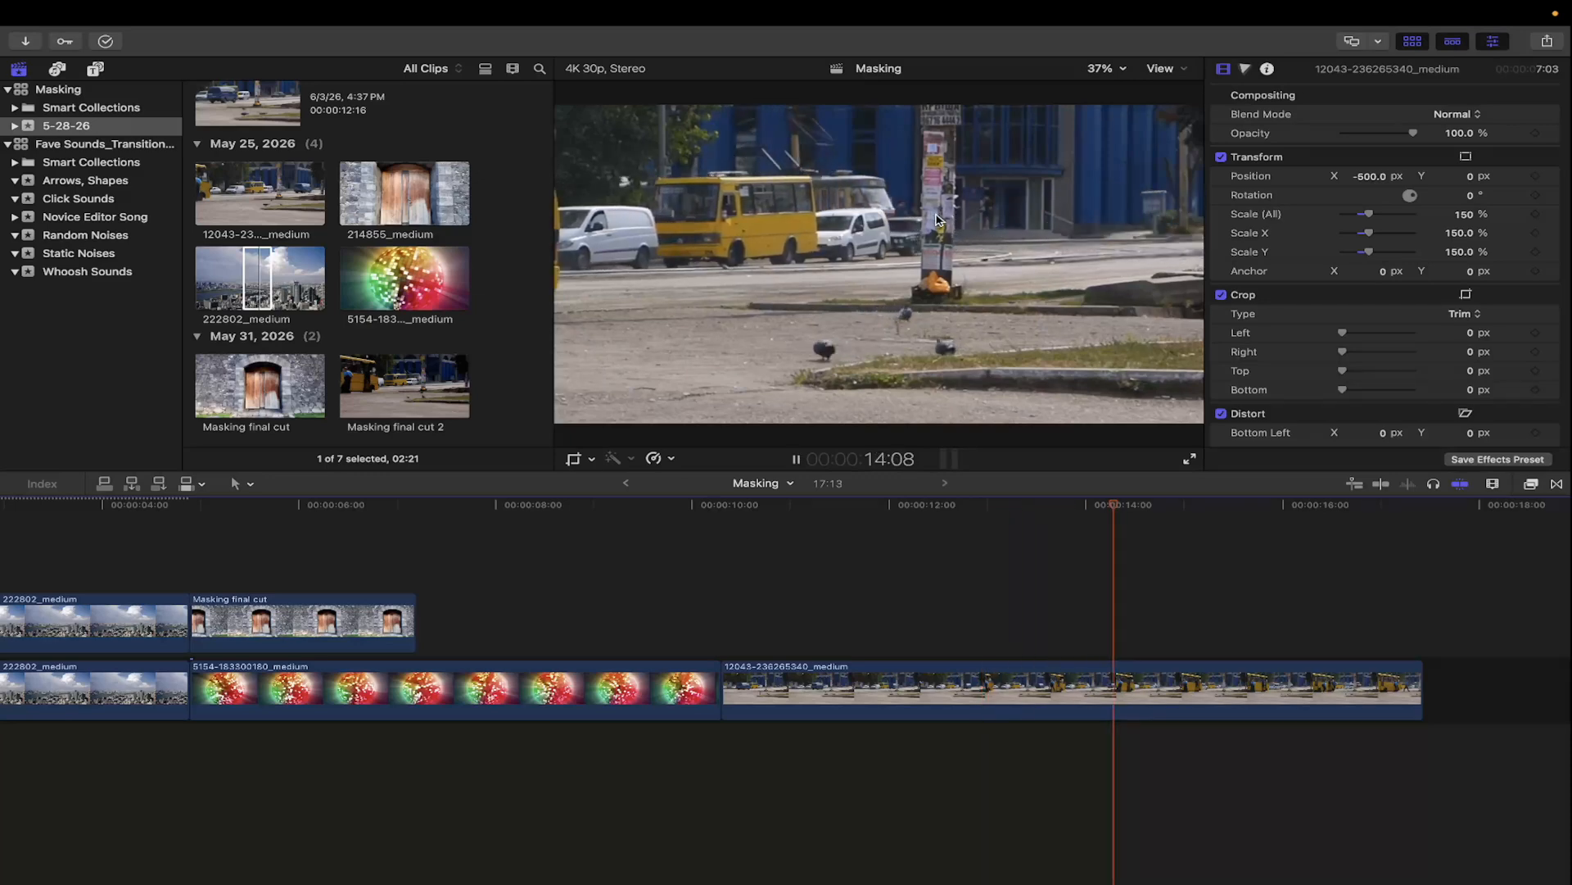
pyautogui.press('space')
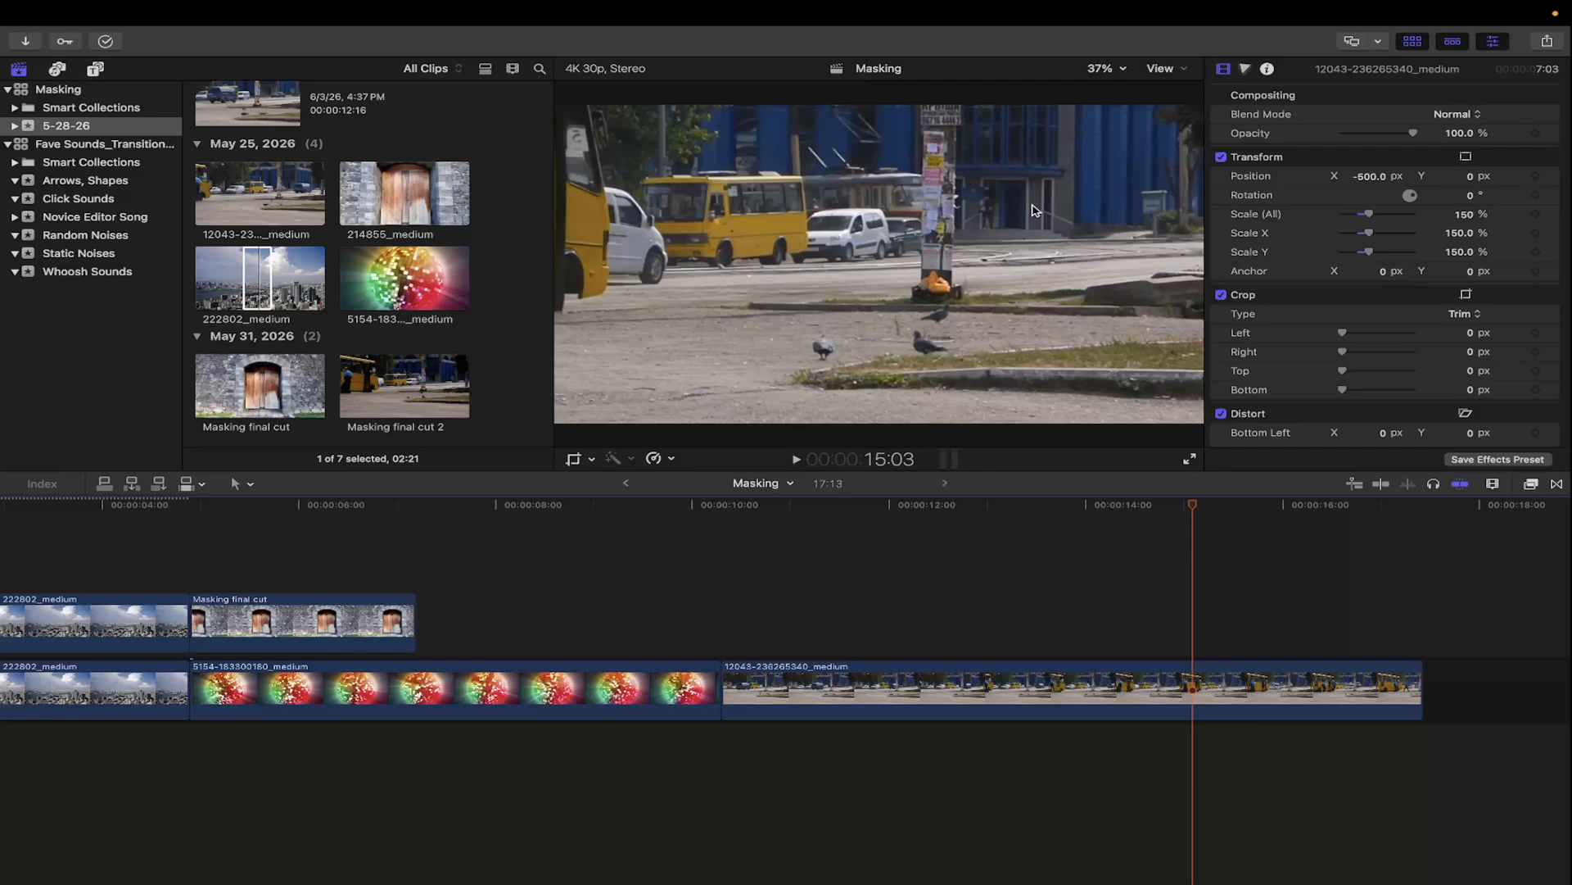
pyautogui.click(1020, 229)
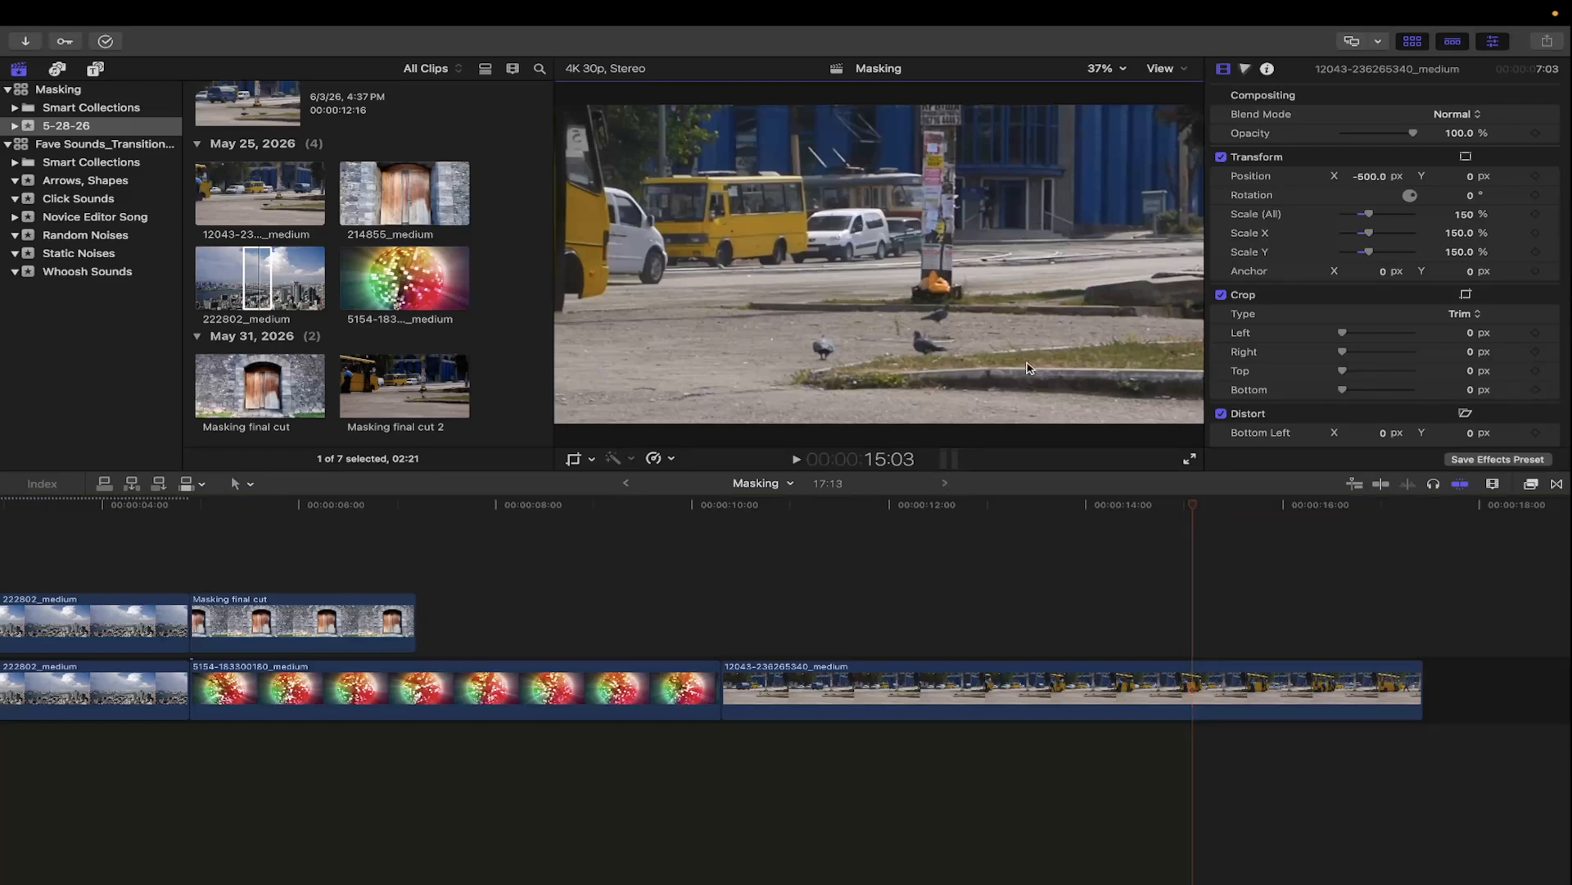
pyautogui.click(403, 397)
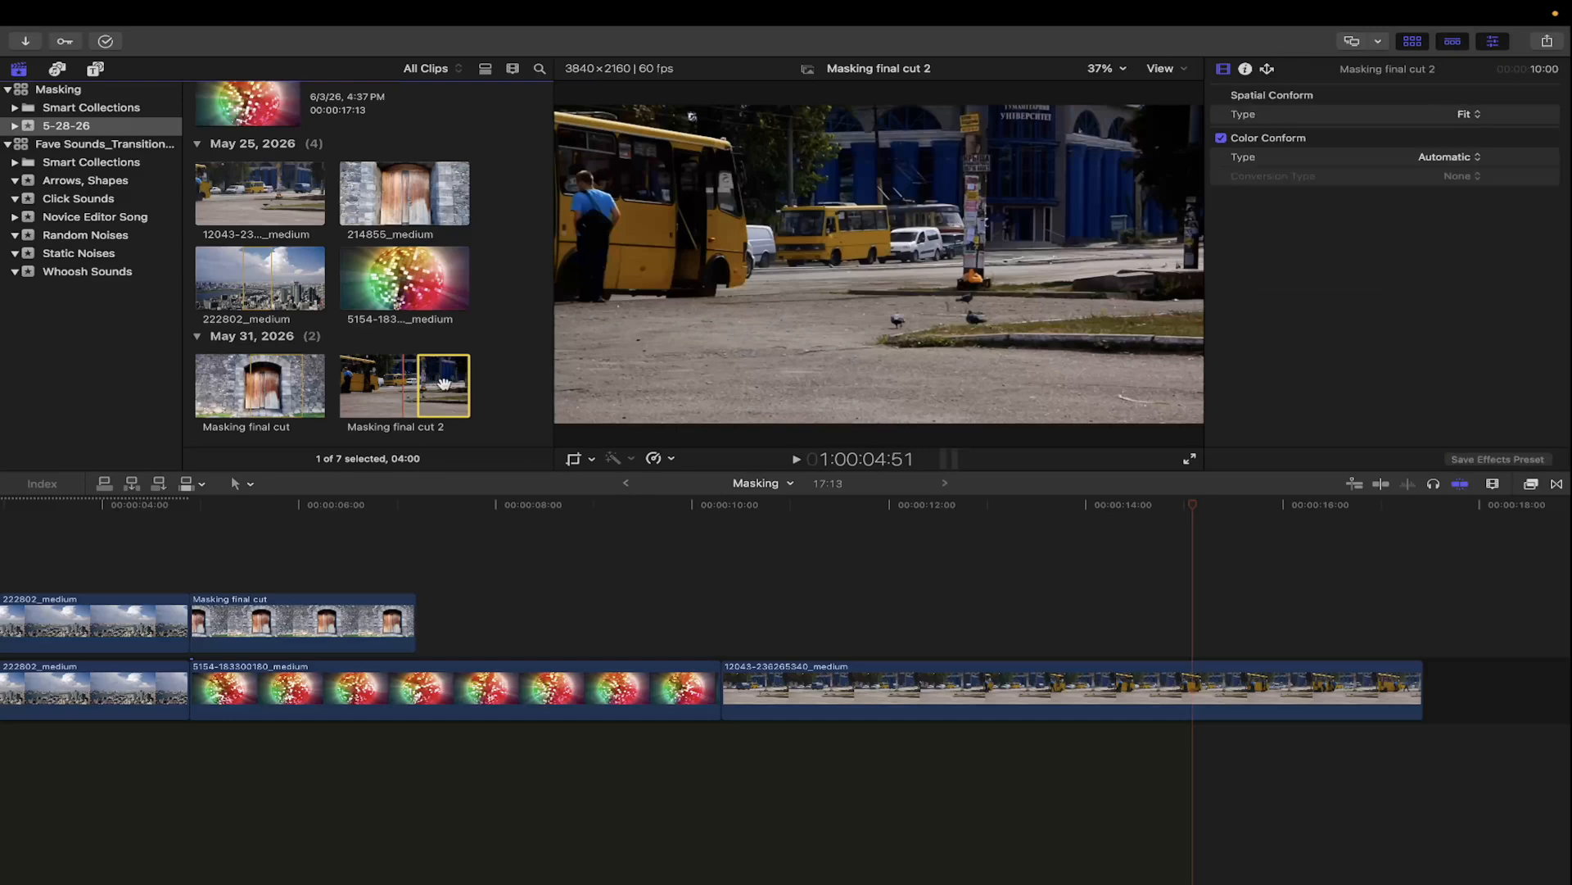
pyautogui.moveTo(443, 384); pyautogui.dragTo(1422, 616)
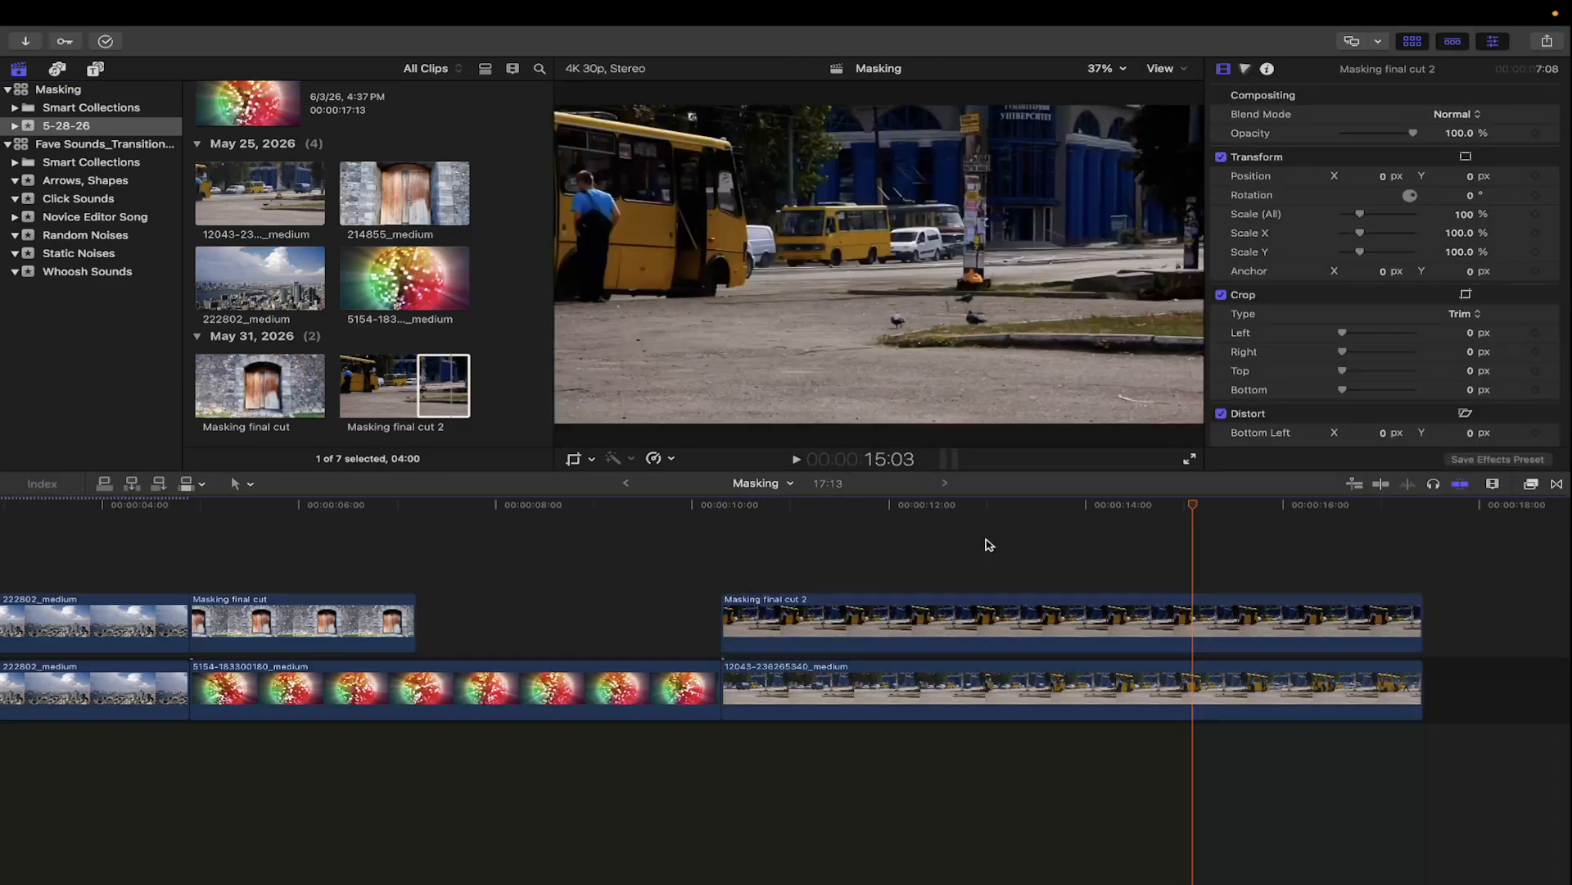
pyautogui.click(863, 550)
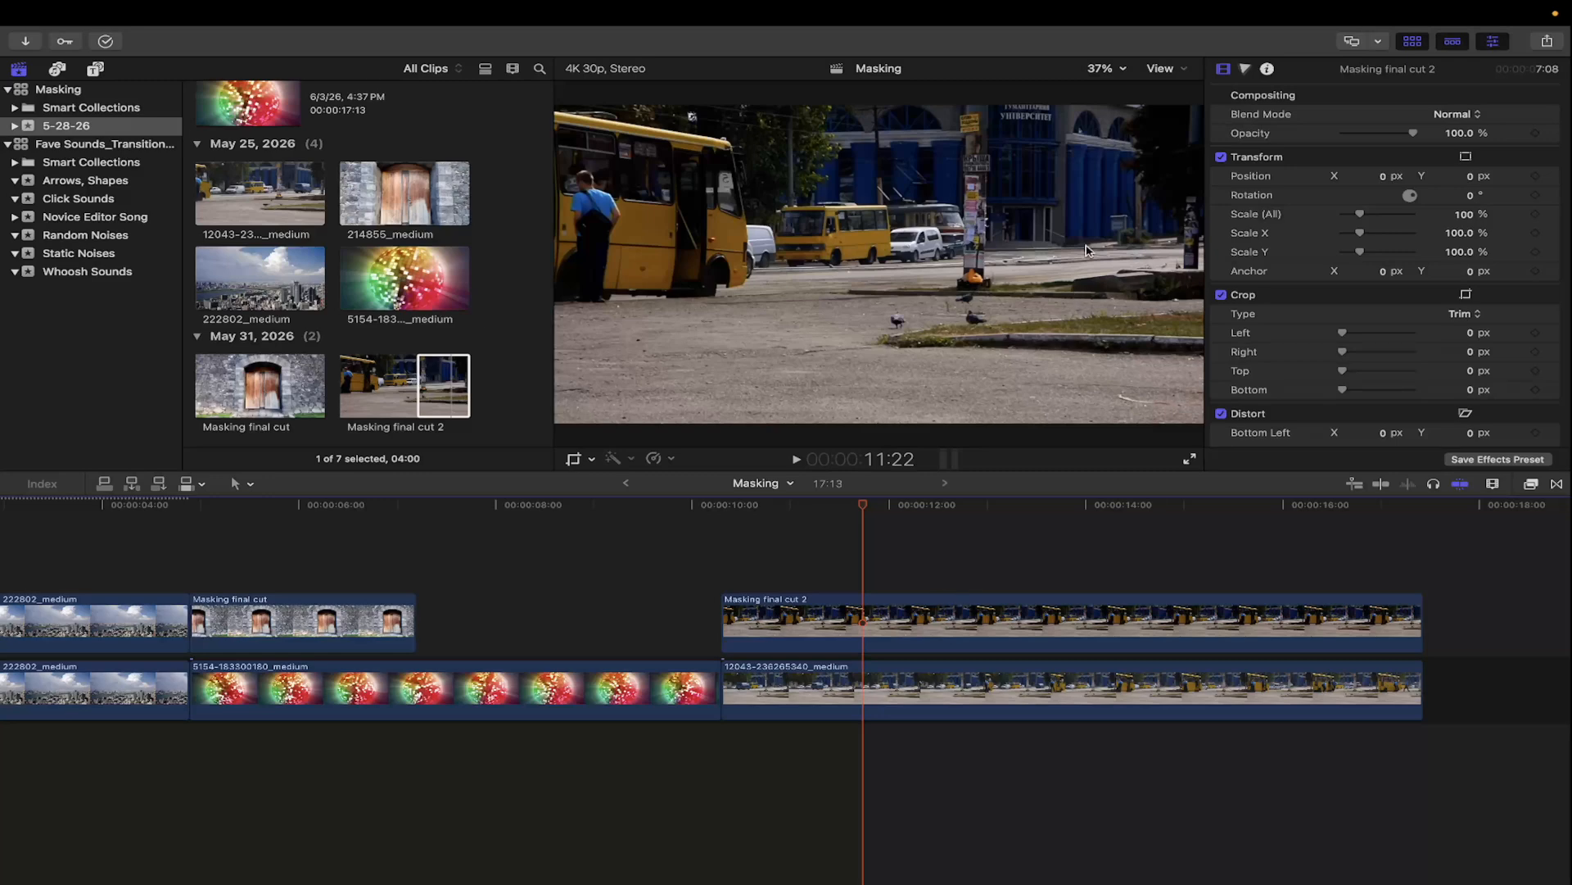
# Step: Disable Masking final cut 2 to check the framing and Transform settings of the street clip beneath, then re-enable it
pyautogui.click(1056, 625)
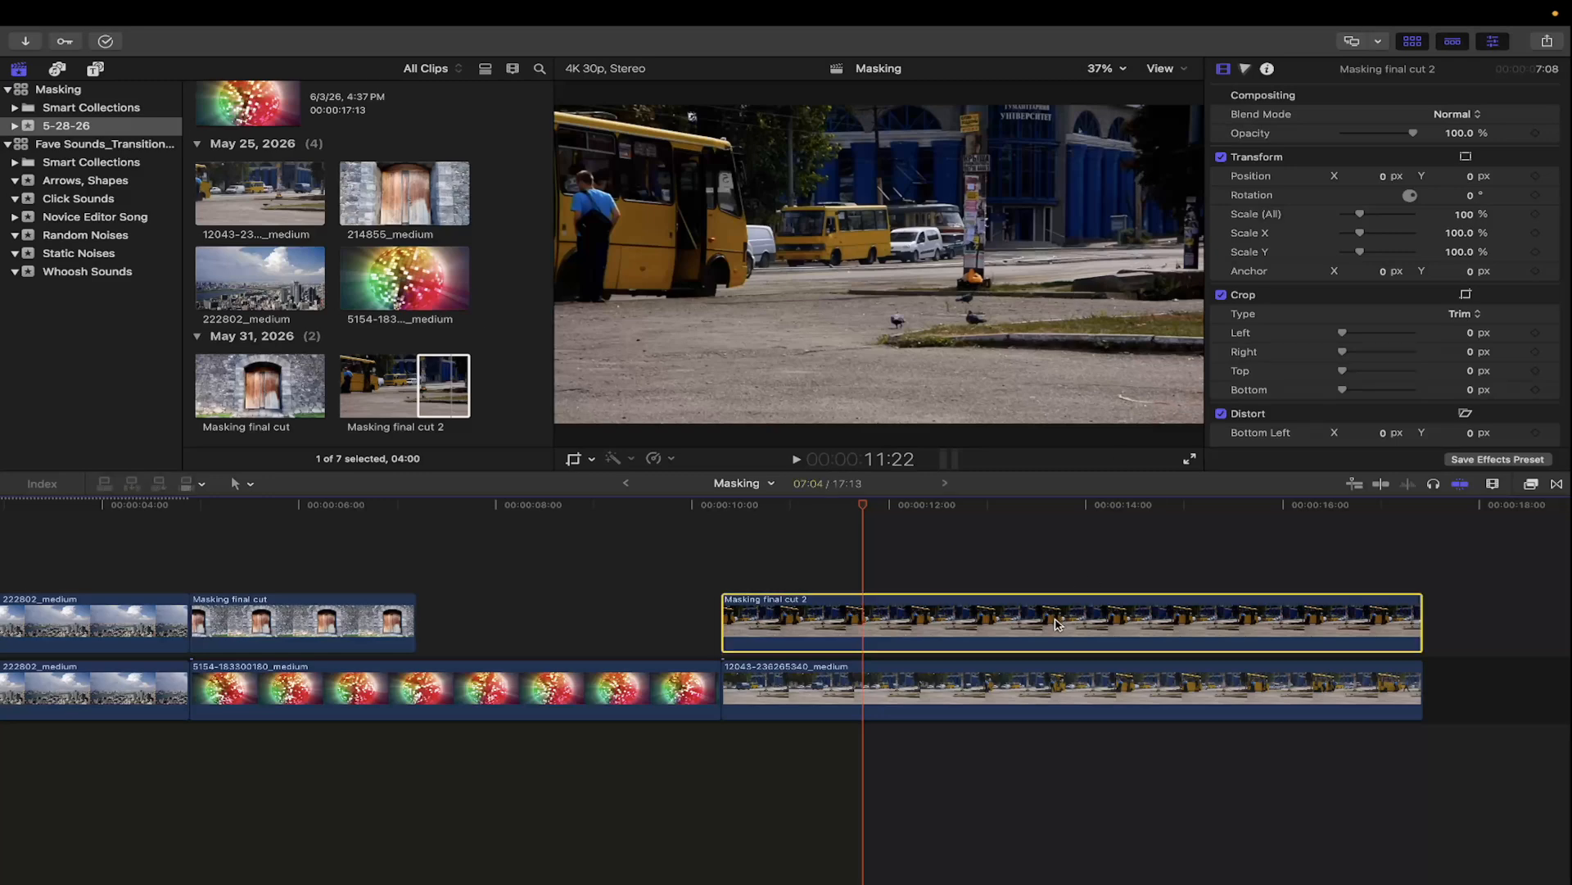
pyautogui.press('v')
pyautogui.click(1059, 662)
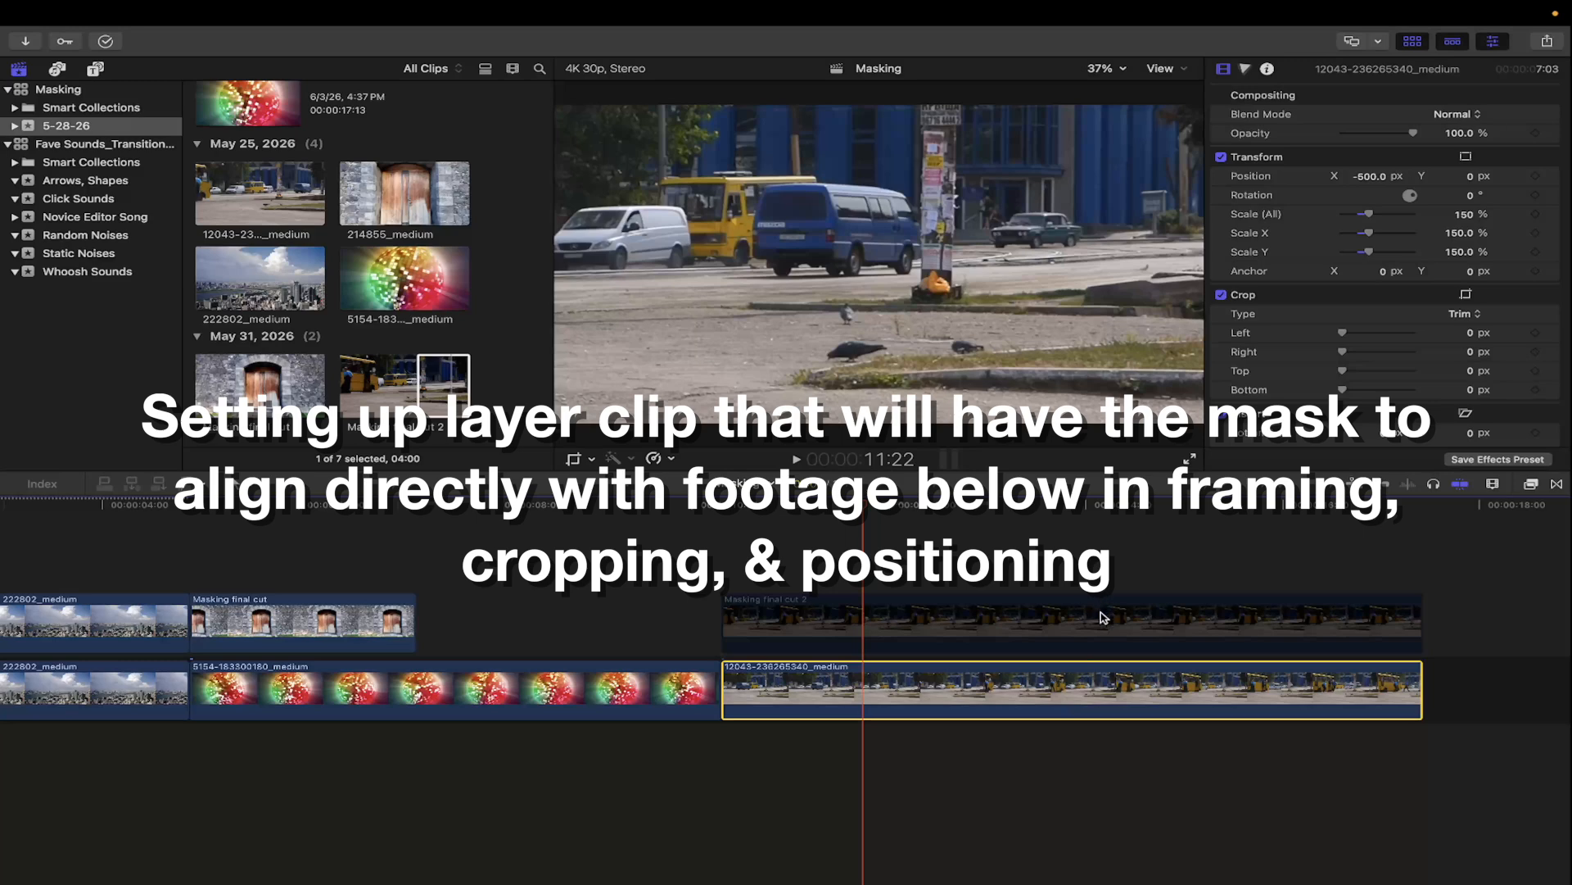
pyautogui.click(1104, 618)
pyautogui.press('v')
# Step: Set the Masking final cut 2 clip's overall scale to 150% and its X position to -500 px
pyautogui.click(1464, 214)
pyautogui.write('150')
pyautogui.press('Return')
pyautogui.click(1370, 176)
pyautogui.write('-500')
pyautogui.click(1011, 621)
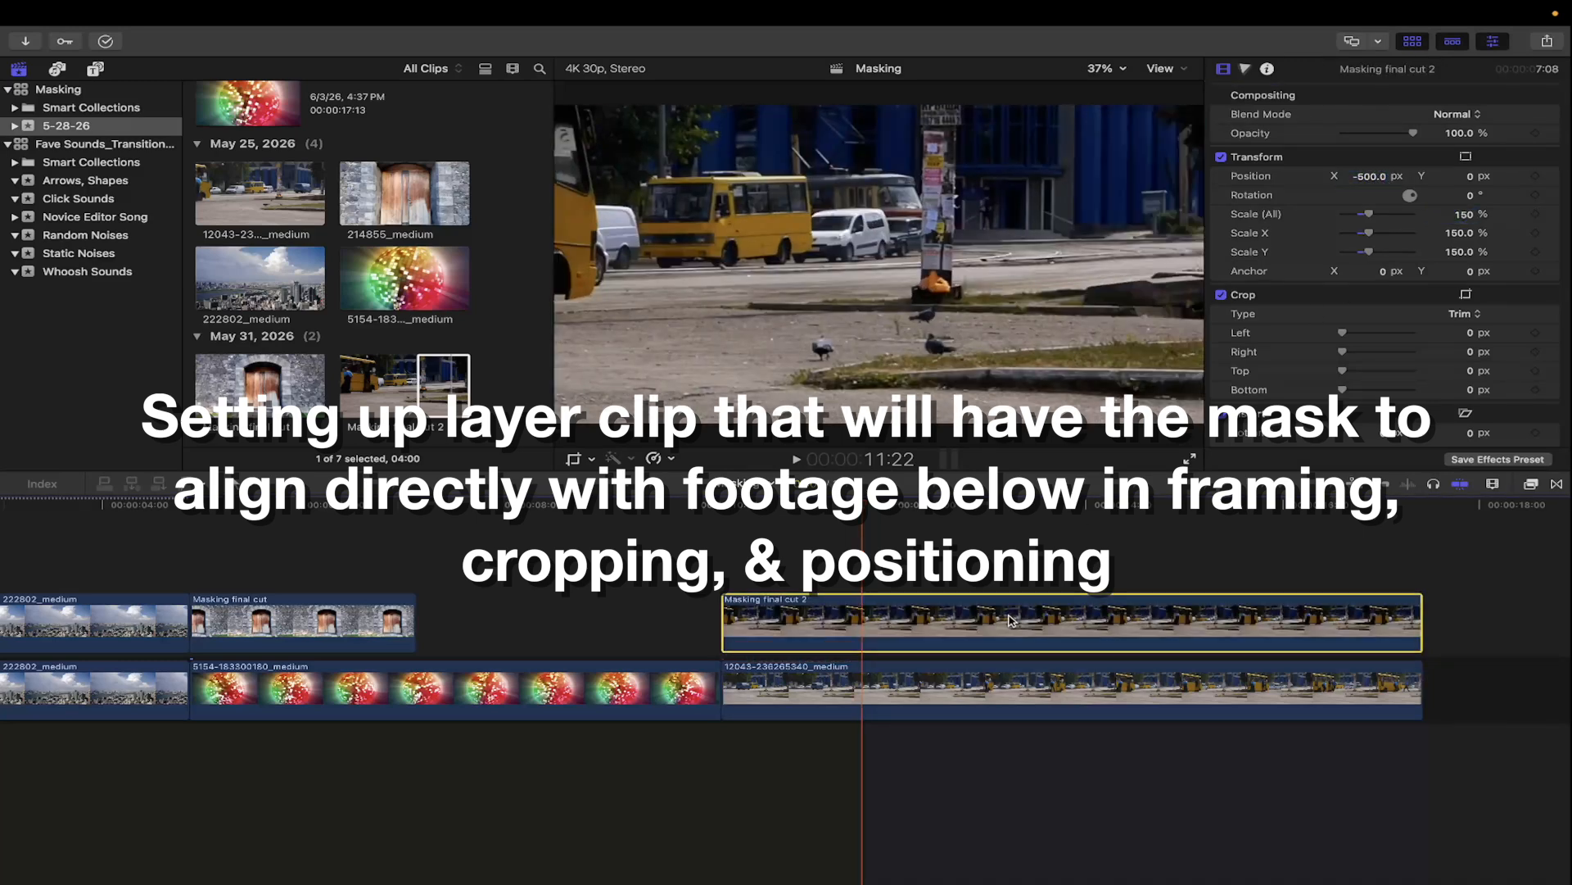
# Step: Return the playhead to the start of Masking final cut 2 and apply the Shape Mask effect to that clip
pyautogui.click(720, 531)
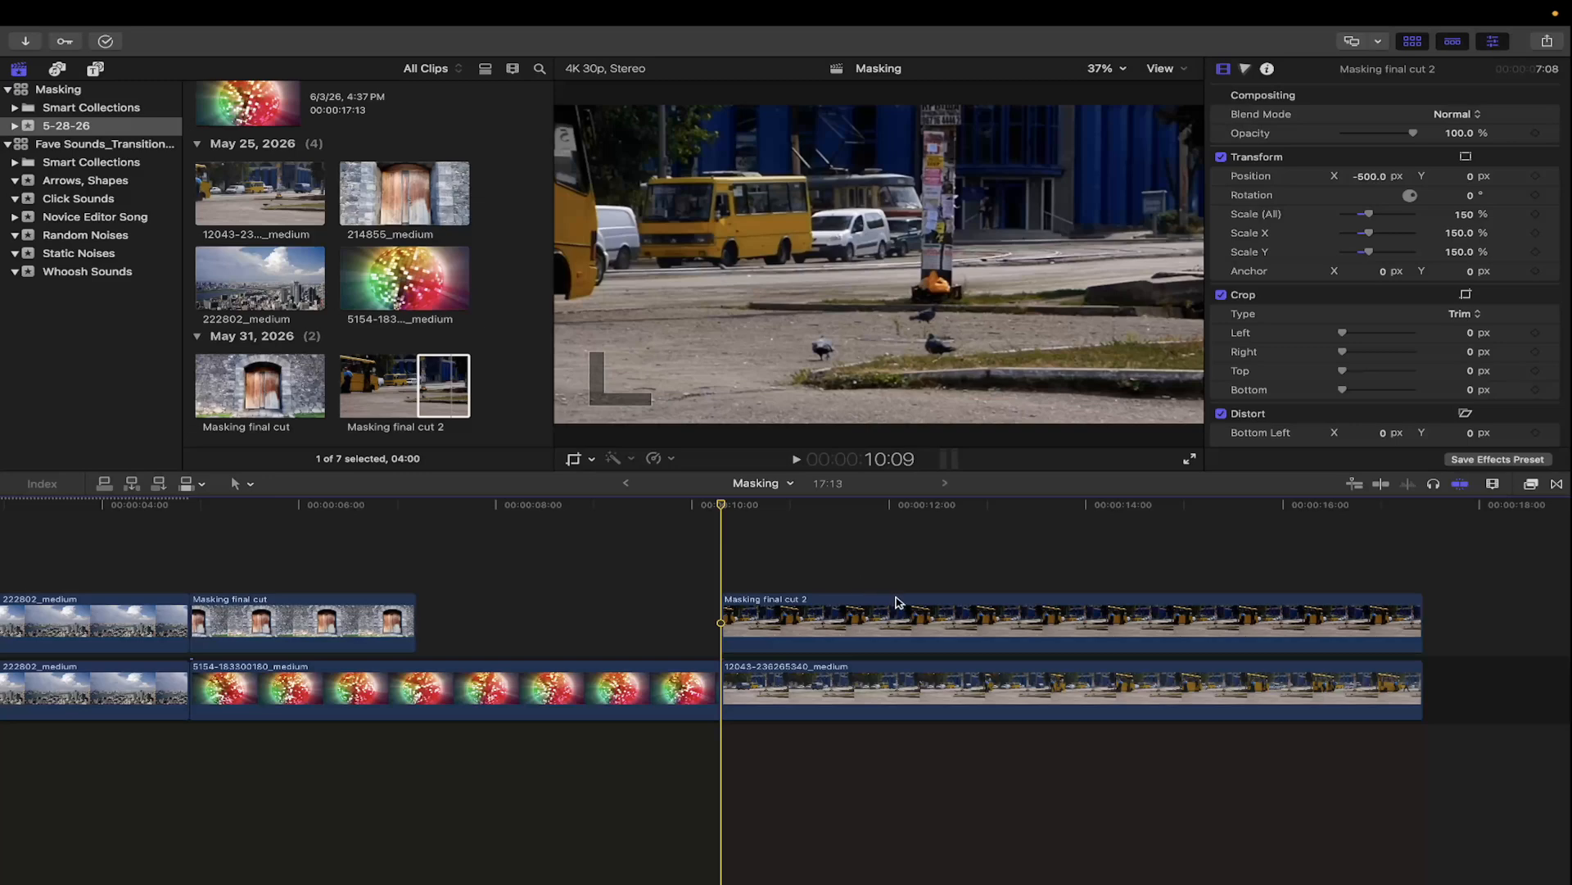
pyautogui.click(951, 616)
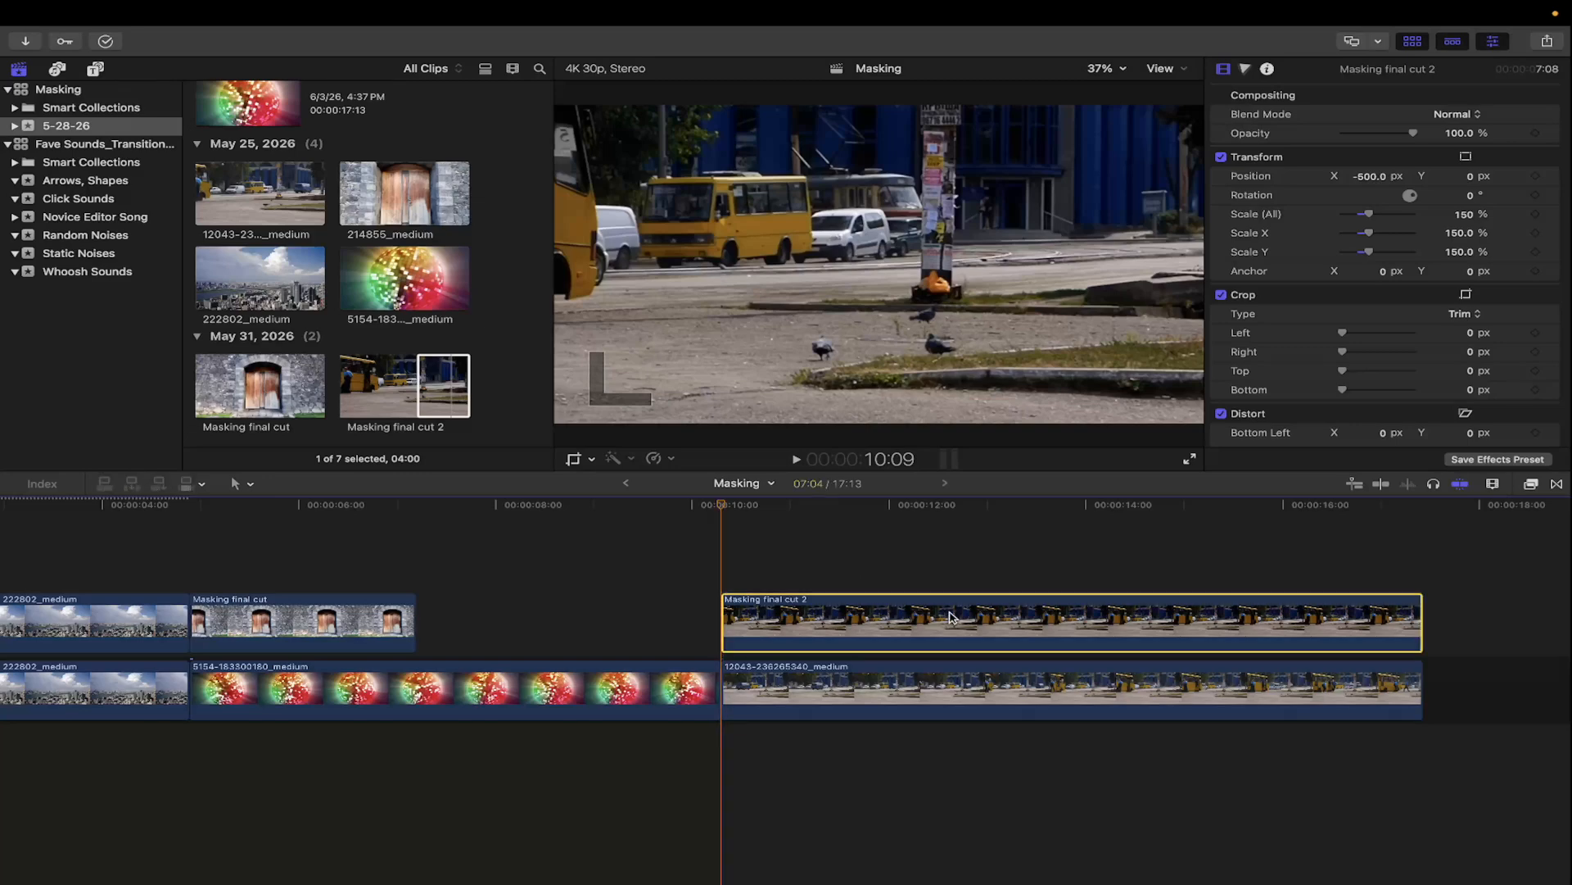
pyautogui.click(1531, 484)
pyautogui.scroll(2, 1469, 667)
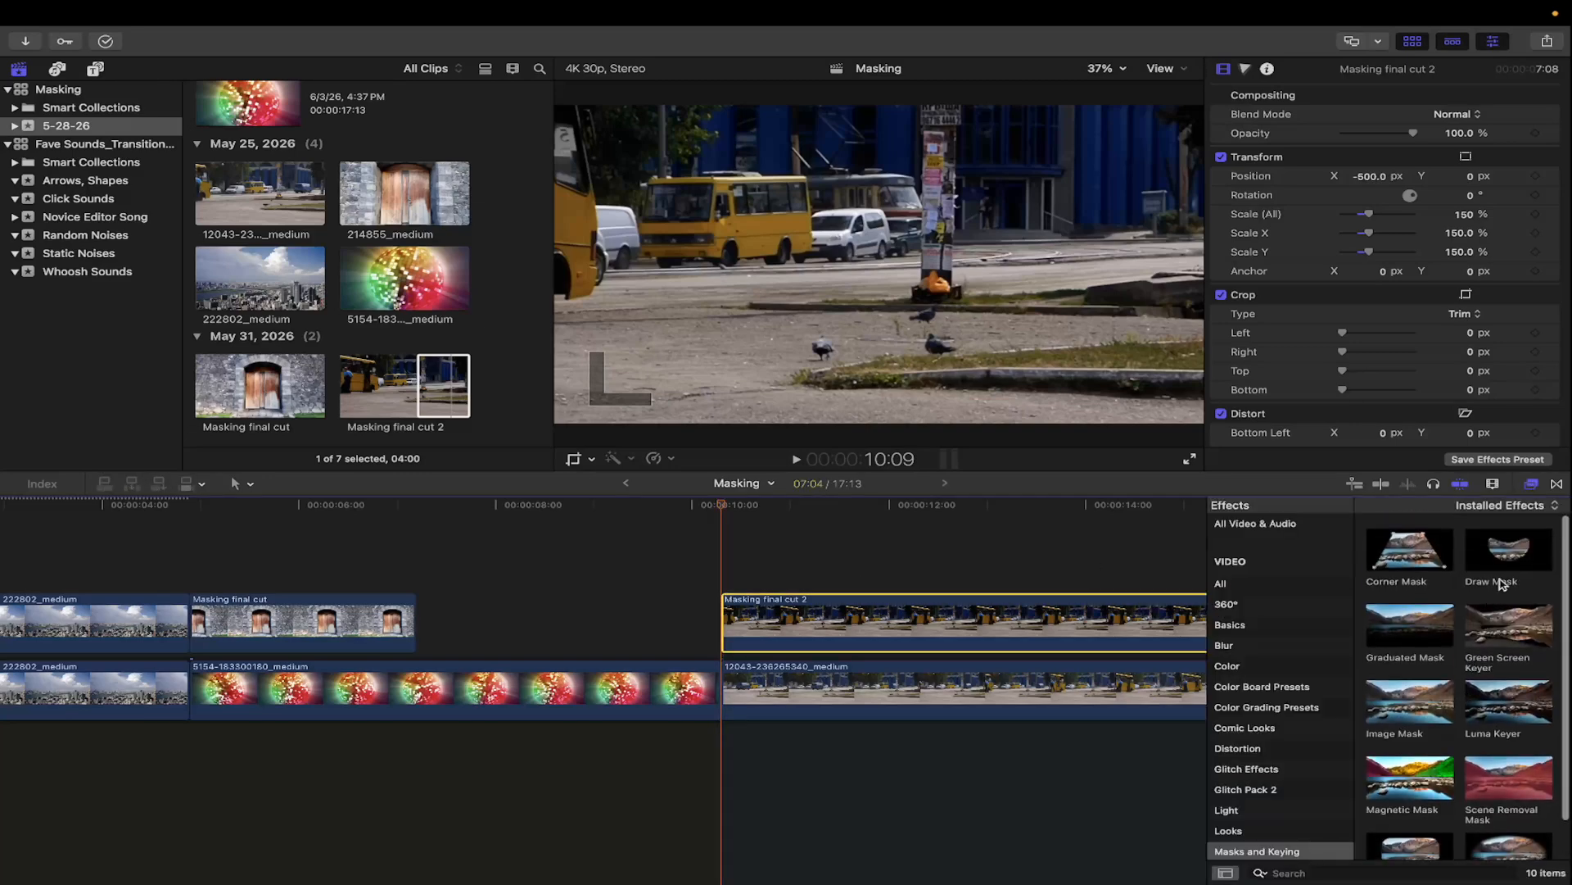
pyautogui.scroll(-2, 1506, 583)
pyautogui.moveTo(1402, 813); pyautogui.dragTo(1108, 634)
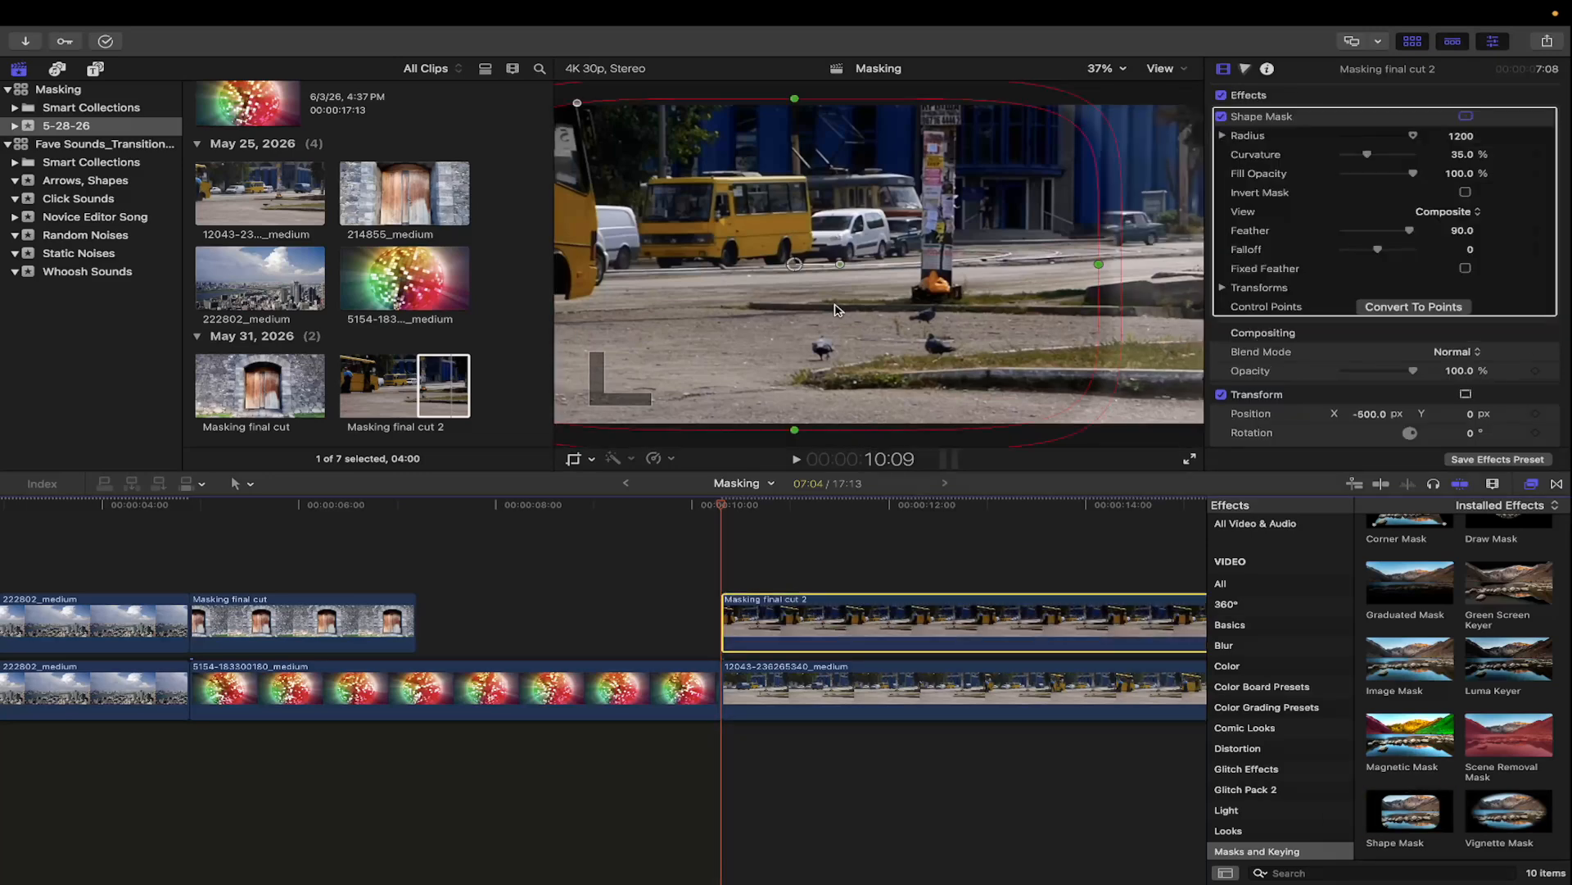
# Step: Reshape the Shape Mask into a rectangle with 0% Curvature, spanning from the pole to the frame's right edge and ending above the pigeons
pyautogui.click(1124, 68)
pyautogui.click(1138, 137)
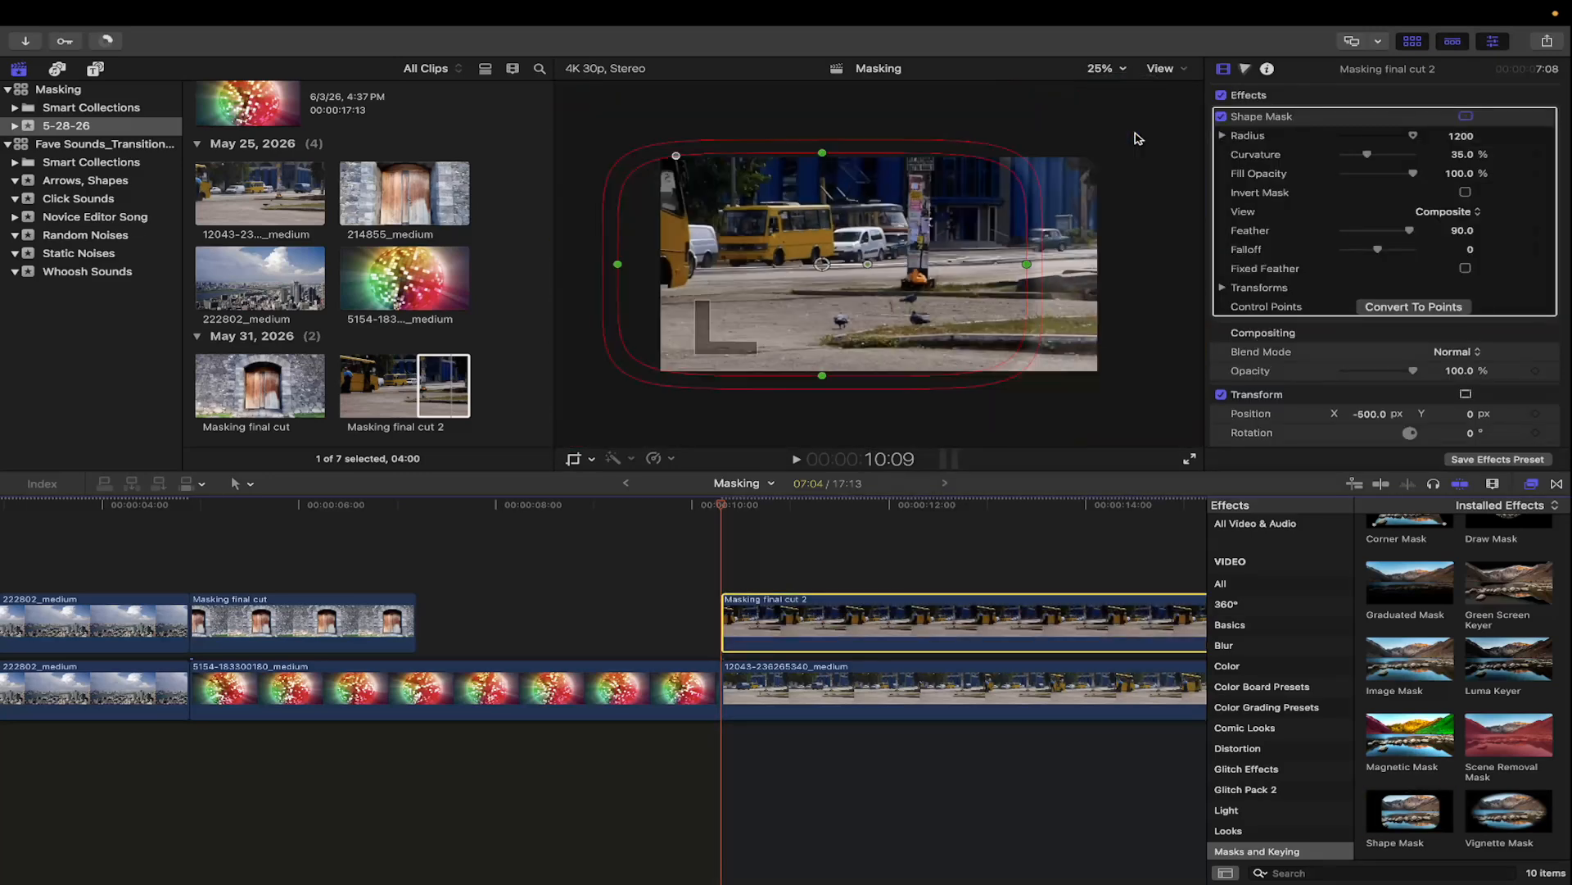
pyautogui.moveTo(823, 264); pyautogui.dragTo(1014, 235)
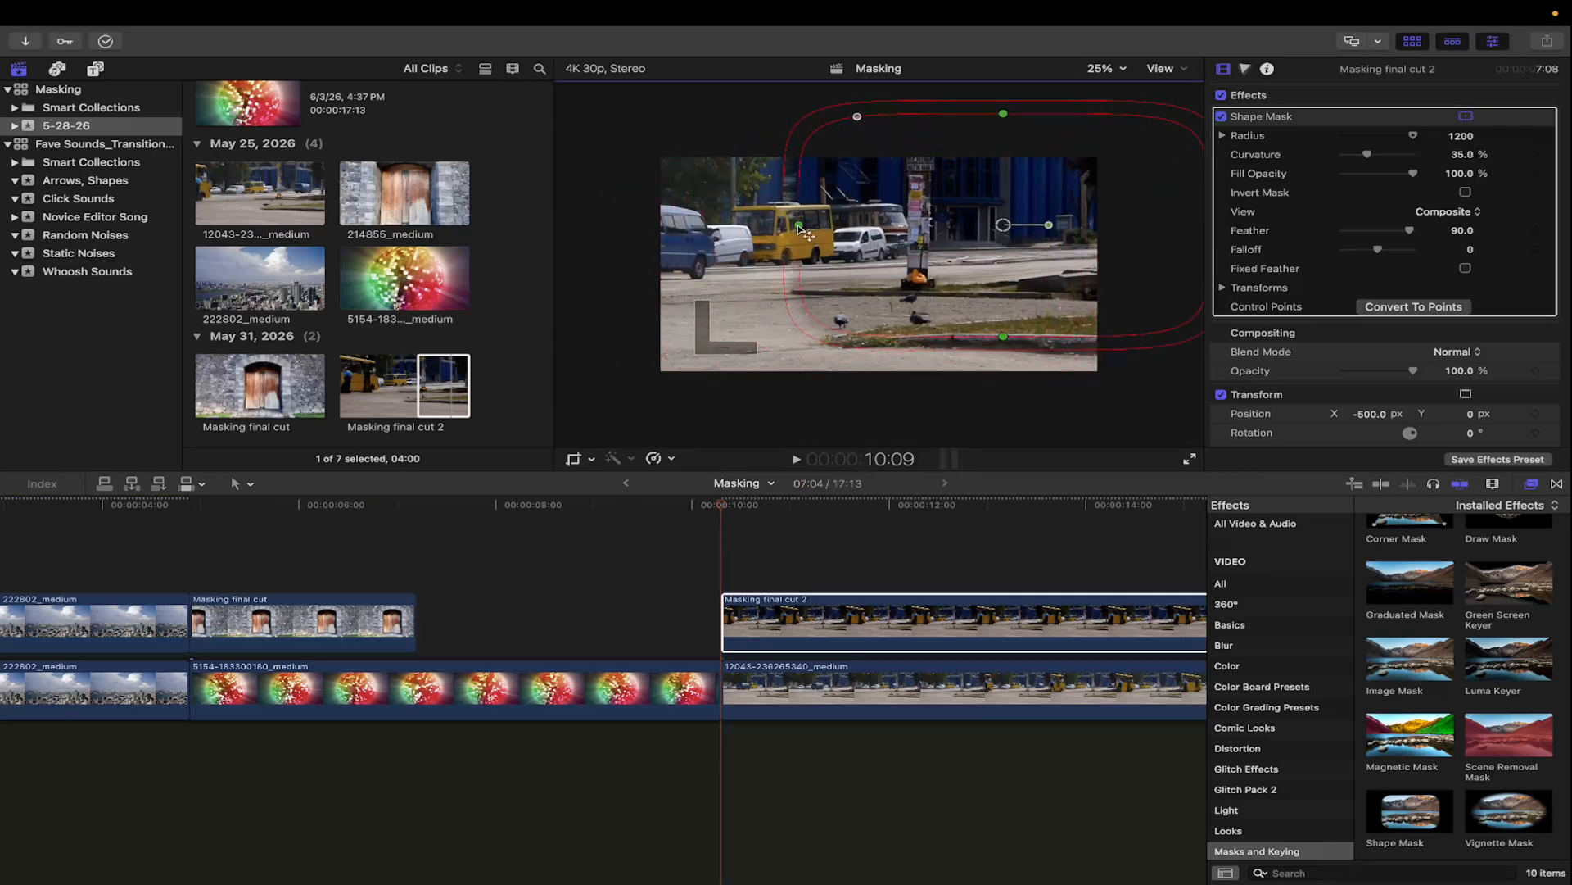
pyautogui.moveTo(799, 229); pyautogui.dragTo(913, 226)
pyautogui.moveTo(1004, 337); pyautogui.dragTo(1008, 302)
pyautogui.moveTo(940, 153); pyautogui.dragTo(914, 157)
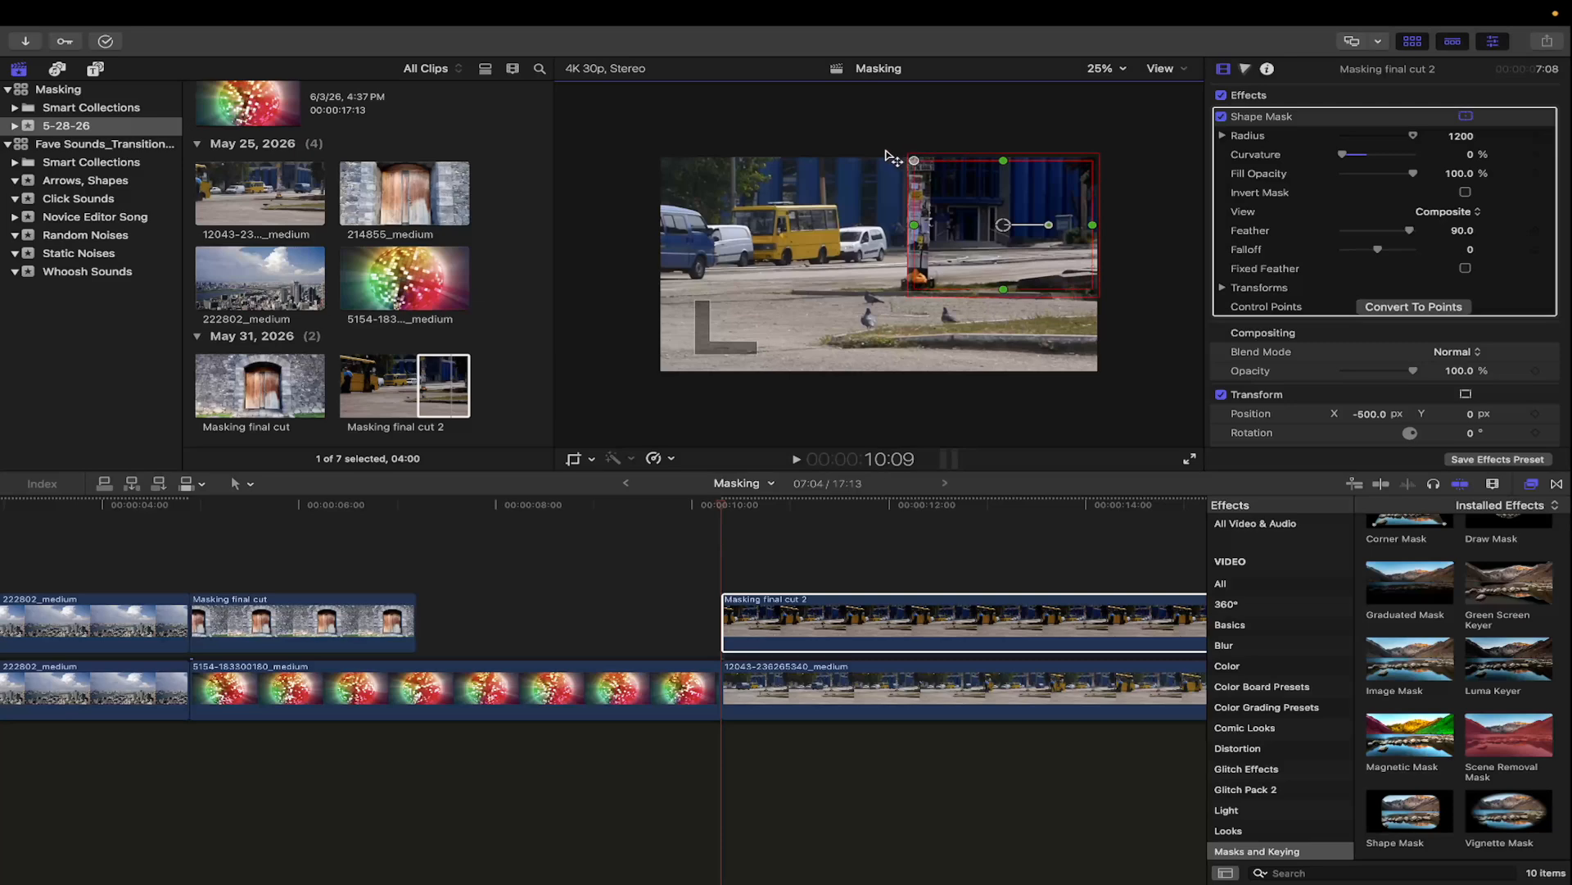
pyautogui.moveTo(1005, 225); pyautogui.dragTo(1101, 229)
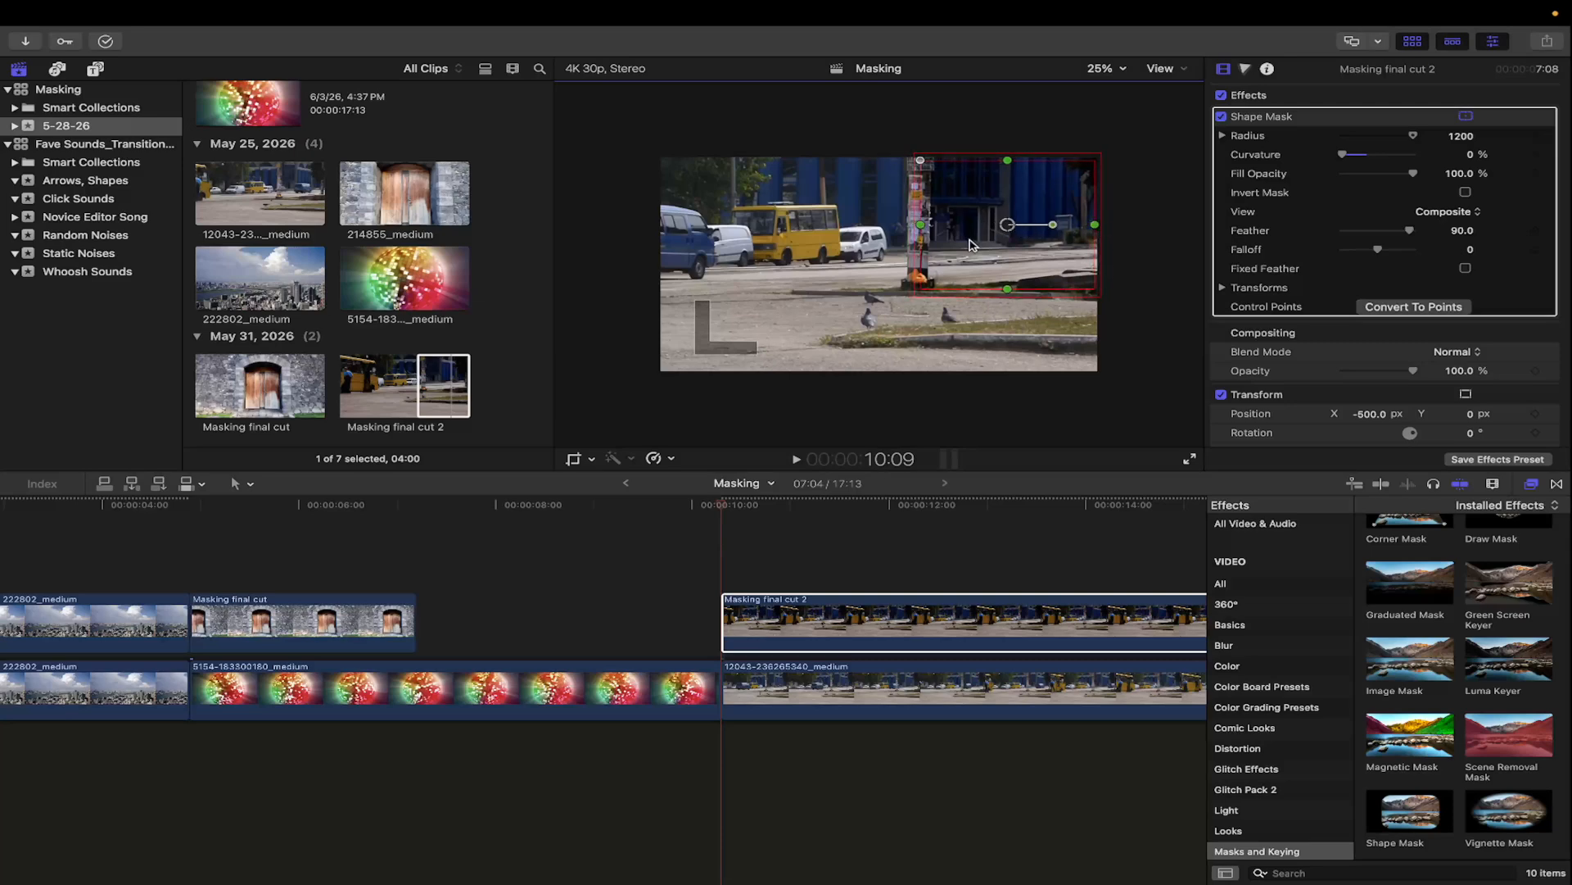
pyautogui.moveTo(927, 231); pyautogui.dragTo(916, 230)
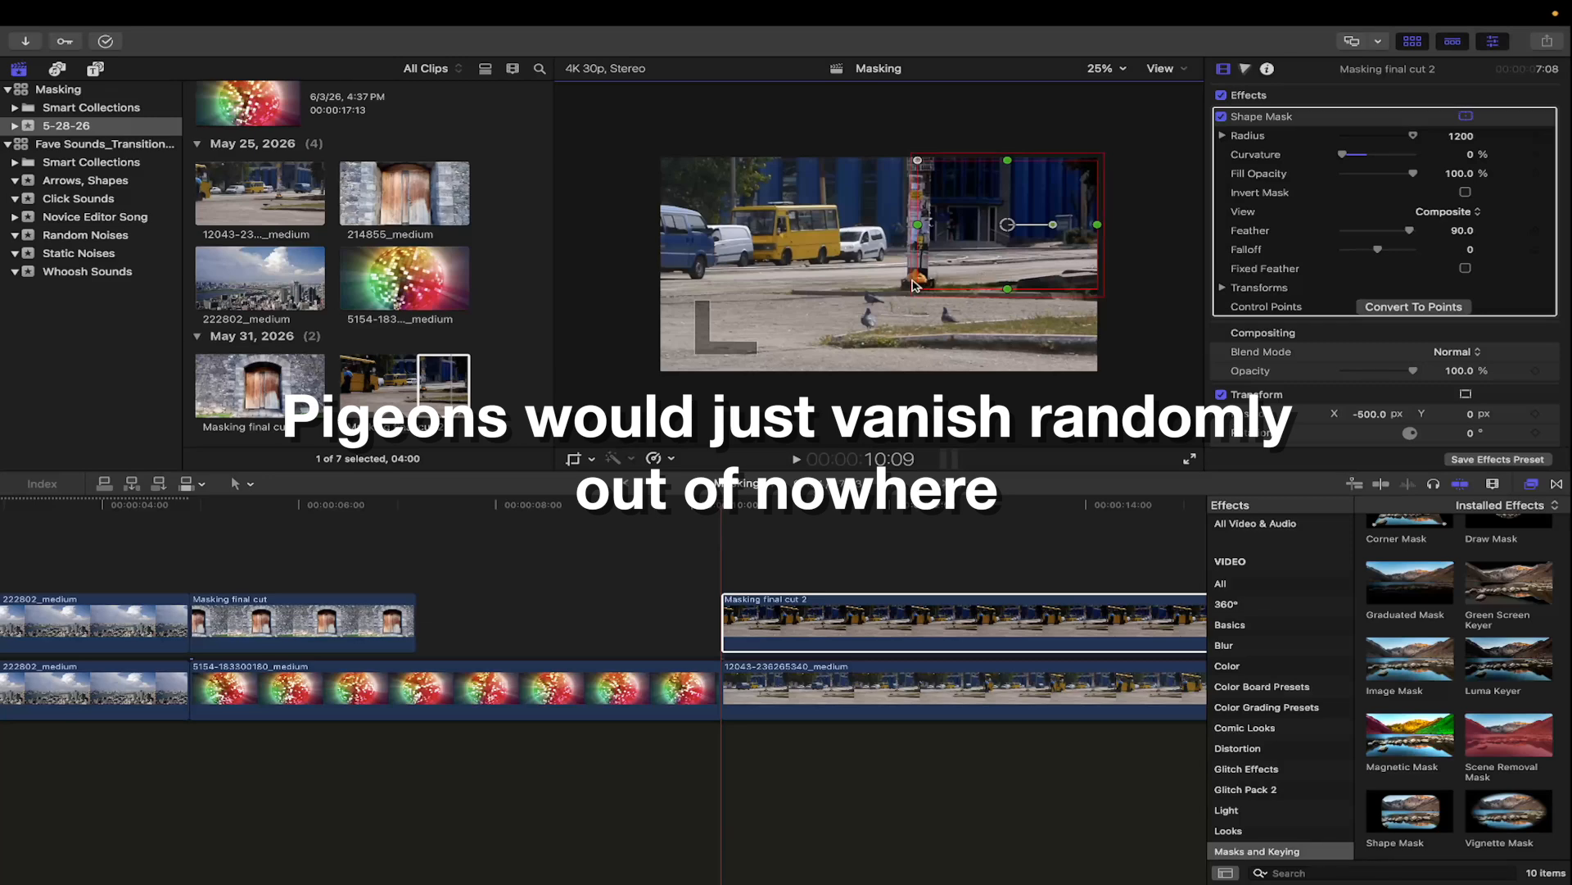
# Step: Play the masked street composite from its start to its end to examine the vehicles disappearing behind the pole
pyautogui.click(786, 553)
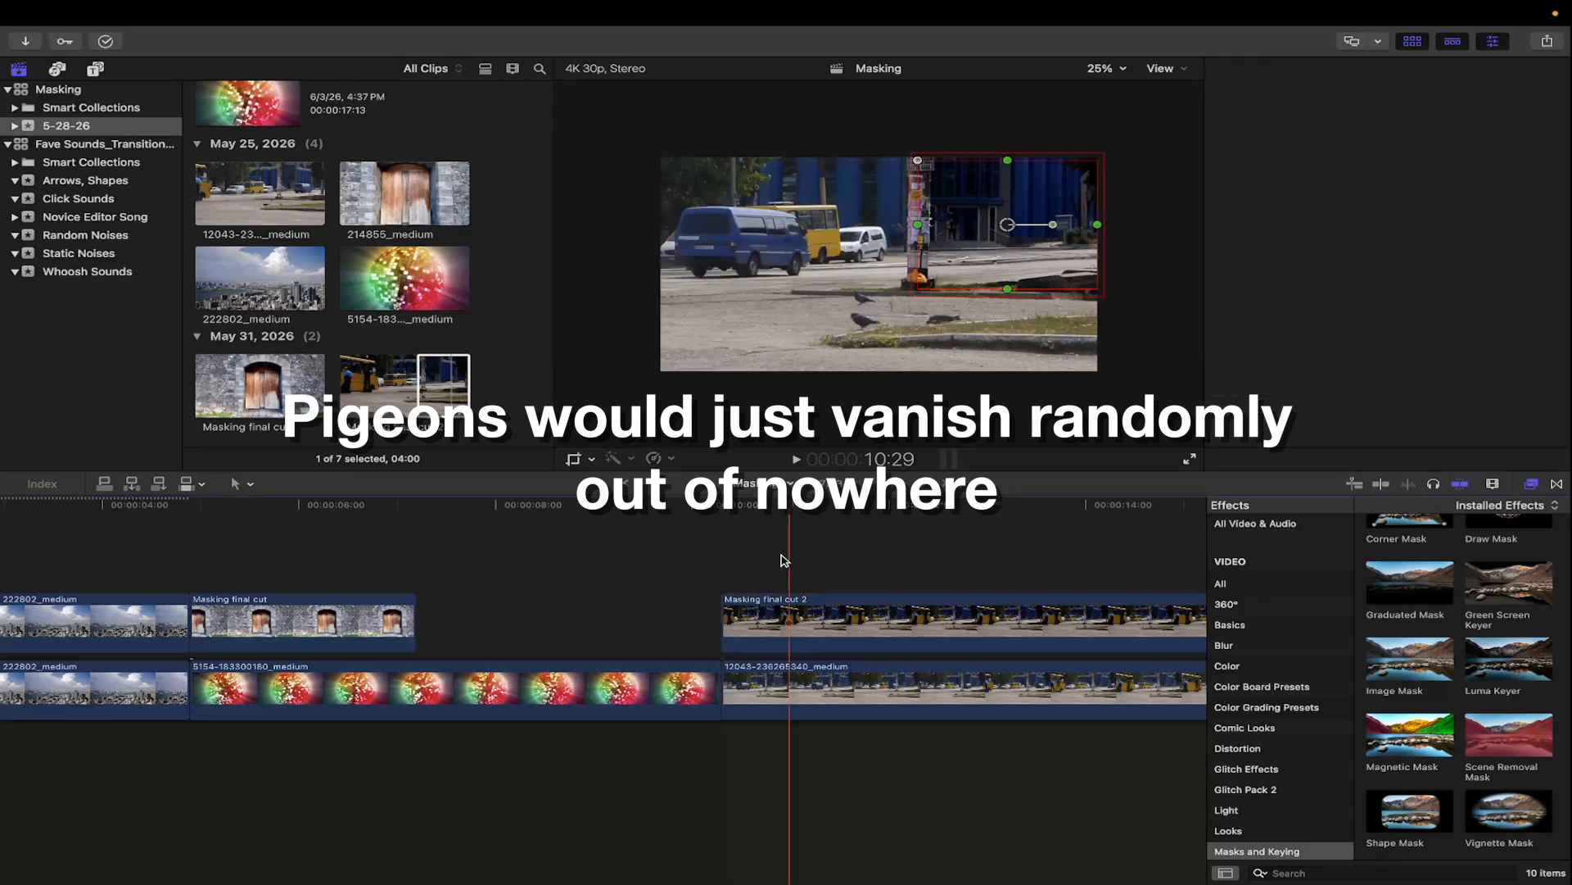
pyautogui.click(720, 542)
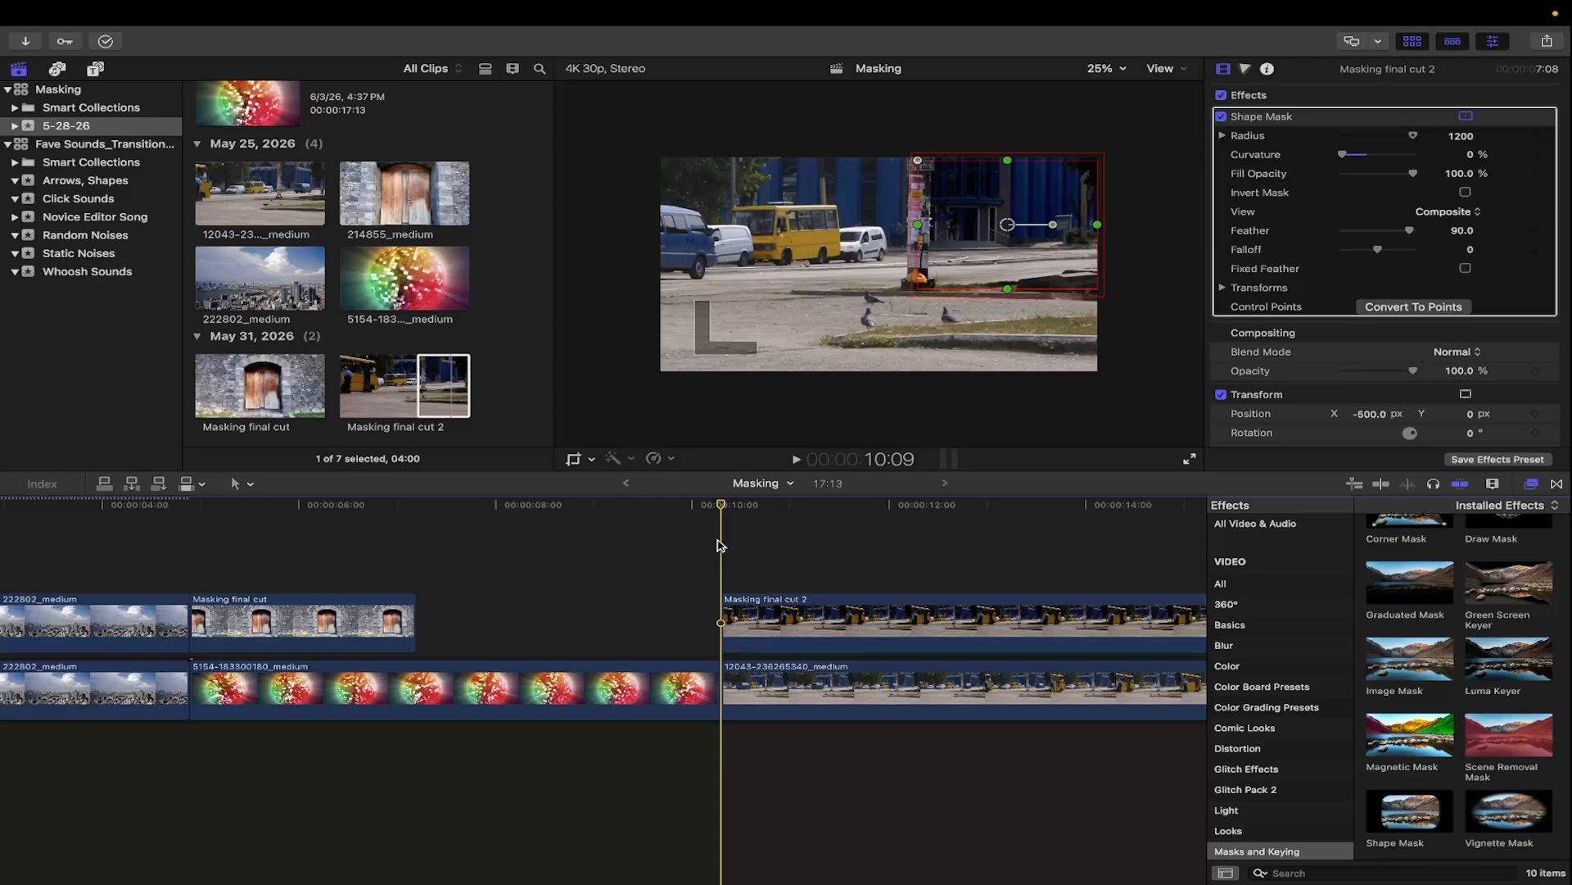
pyautogui.press('space')
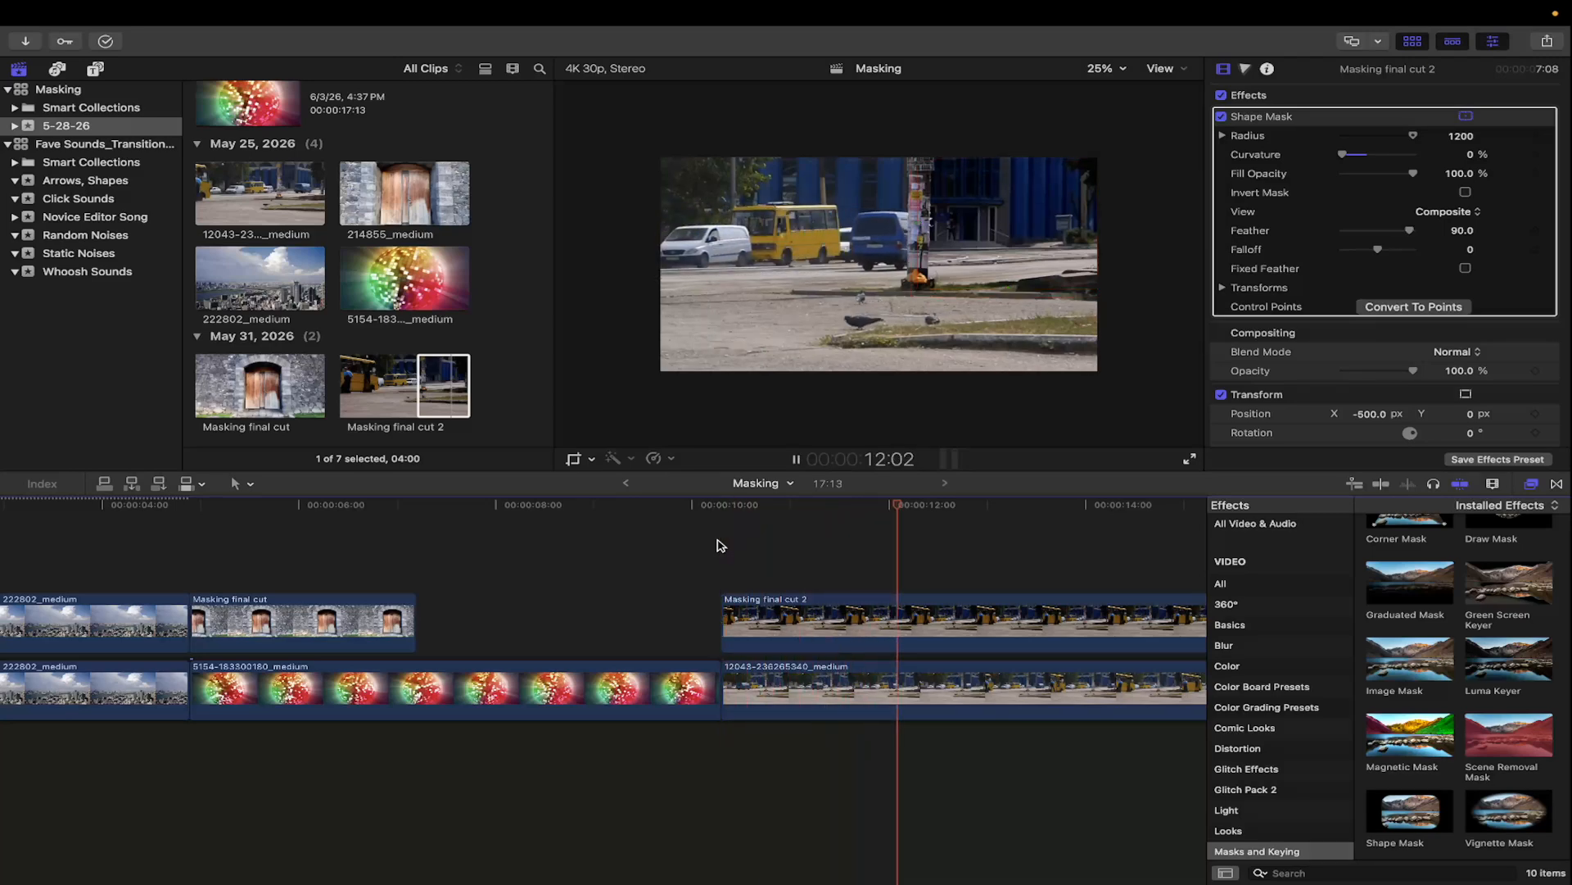
pyautogui.hscroll(2, 720, 544)
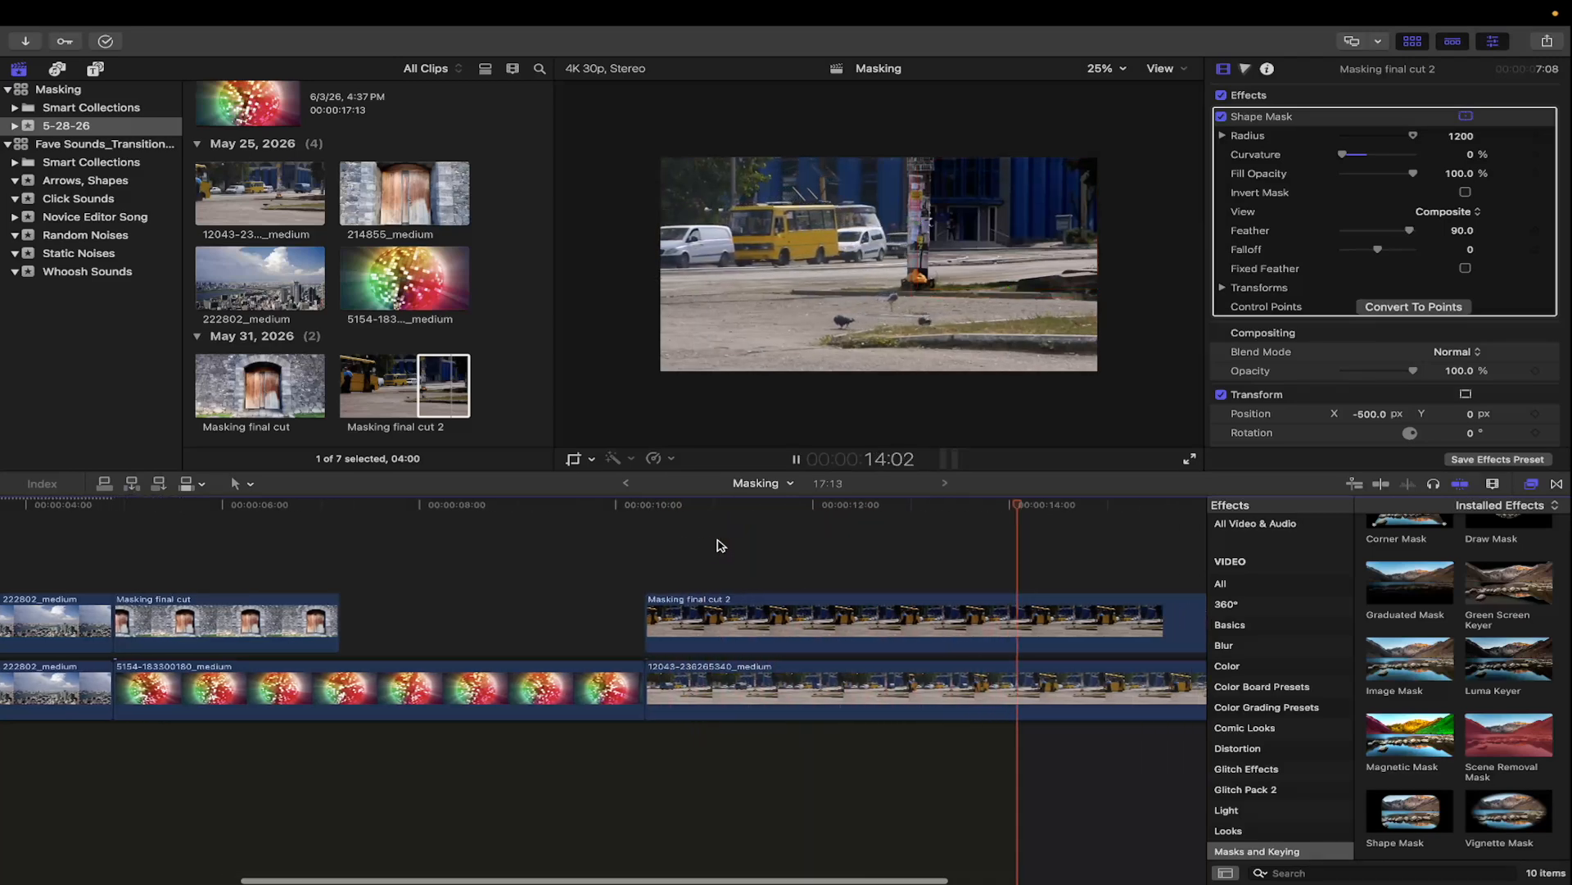
pyautogui.hscroll(3, 720, 544)
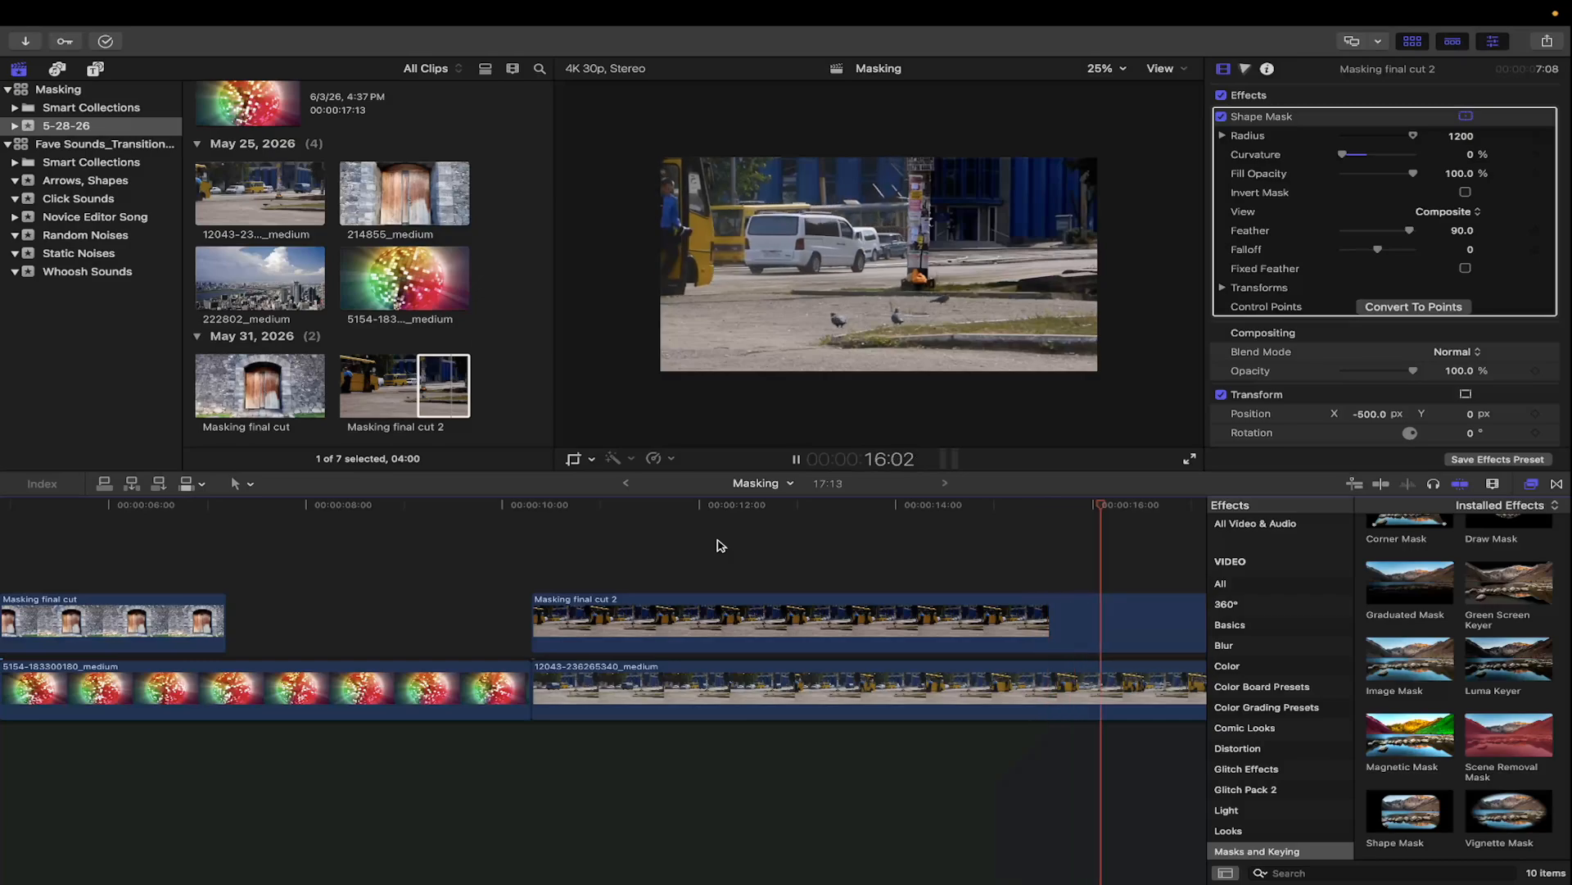
pyautogui.hscroll(2, 720, 544)
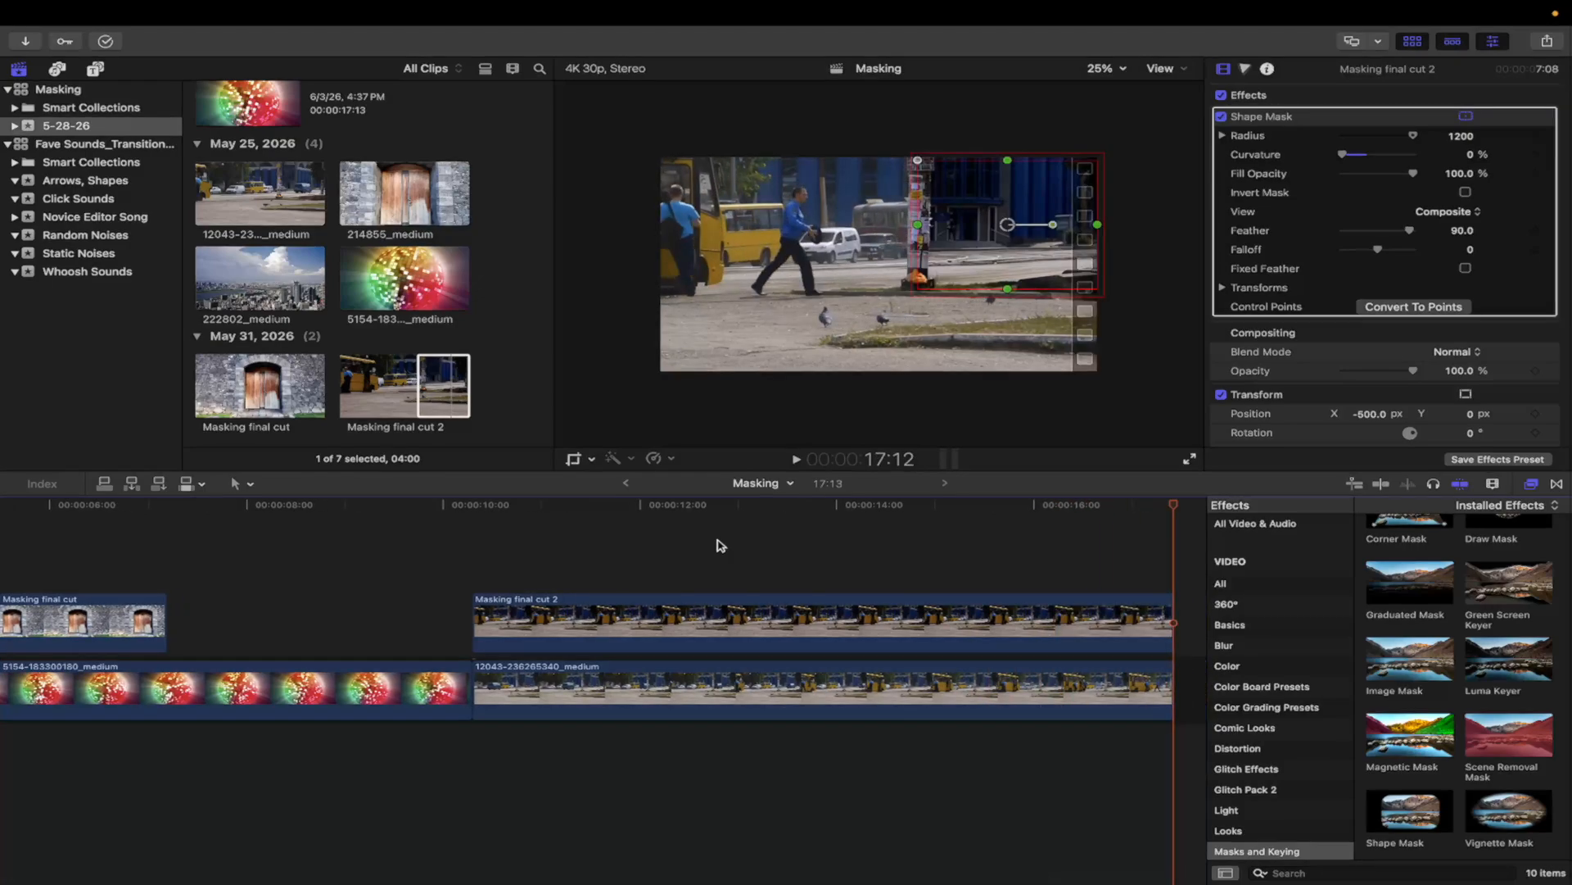